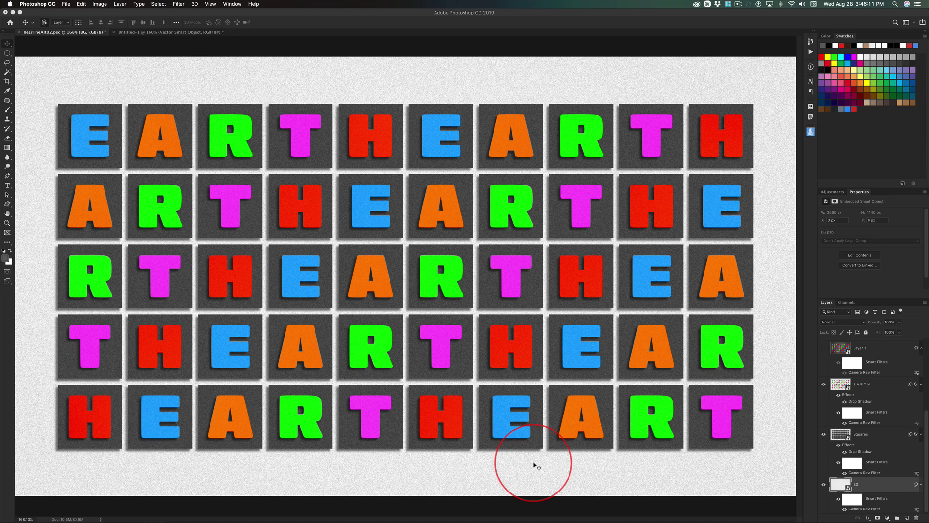
# Step: Undo the last change to the BG layer in hearTheArt02.psd and switch to the Untitled-1 document
pyautogui.press('super+z')
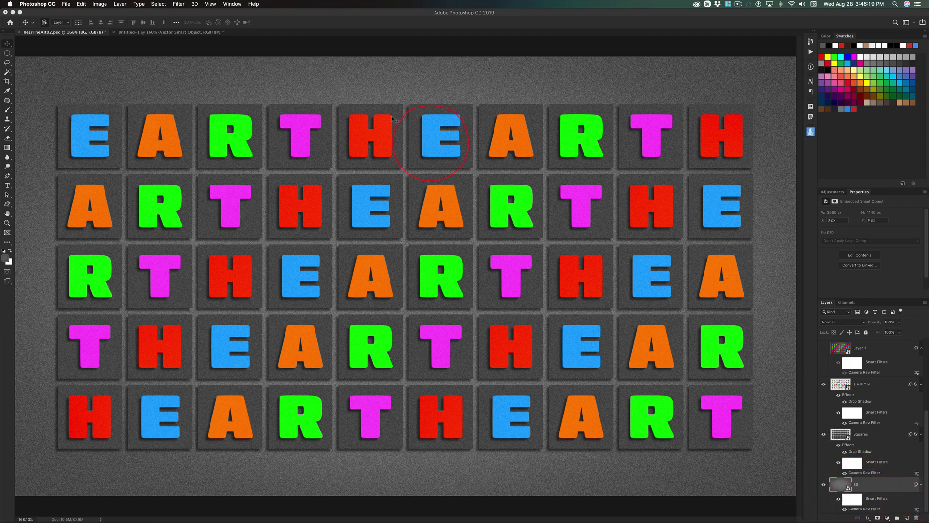
pyautogui.click(155, 32)
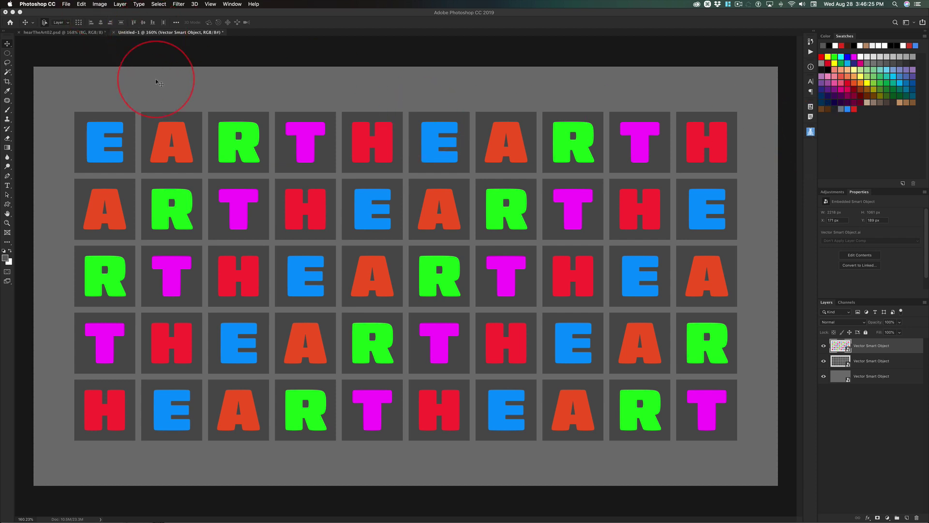
# Step: Save the untitled document in Photoshop format as hearTheArt.psd in the smartObjects folder inside Documents
pyautogui.press('super+s')
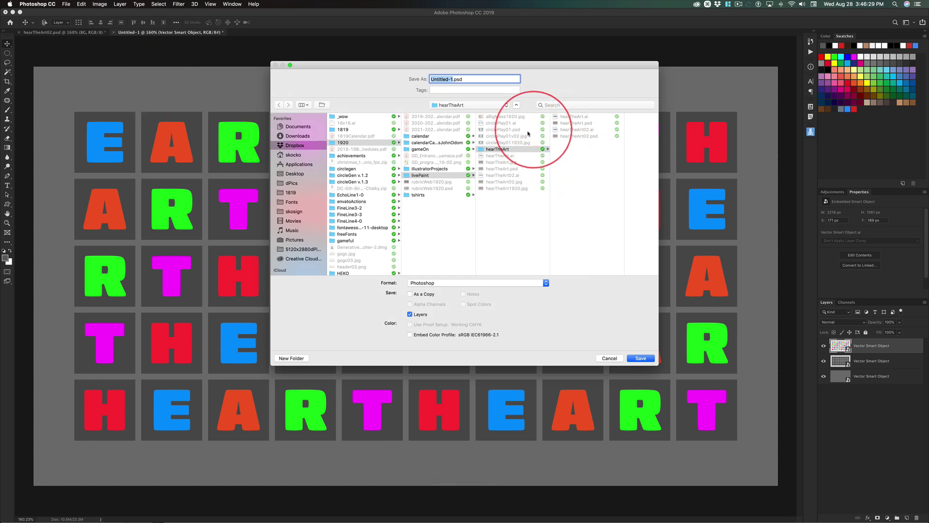
pyautogui.click(297, 127)
pyautogui.scroll(-5, 387, 208)
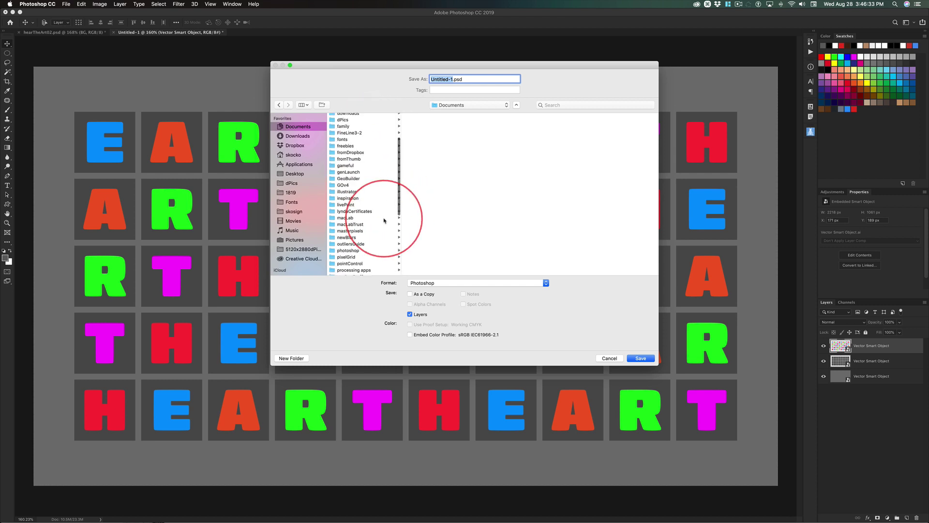
pyautogui.scroll(-1, 338, 267)
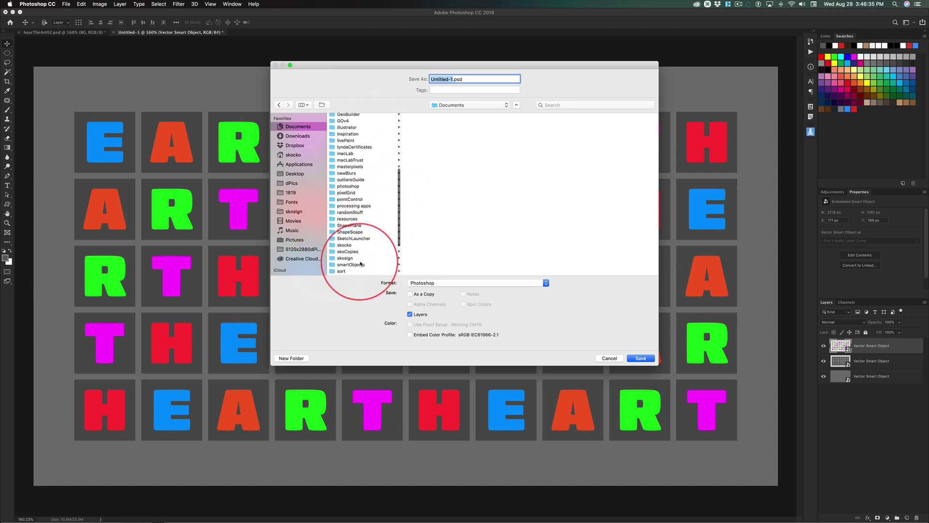
pyautogui.click(349, 265)
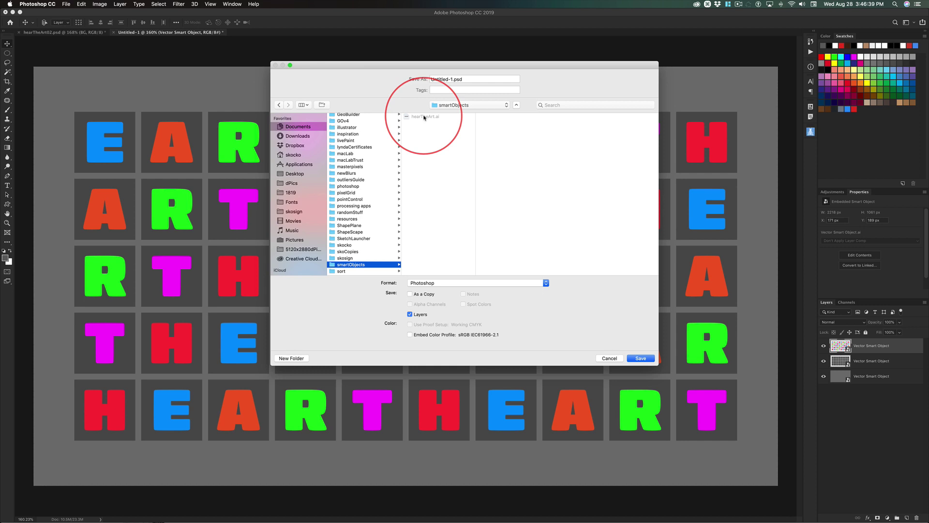
pyautogui.click(424, 117)
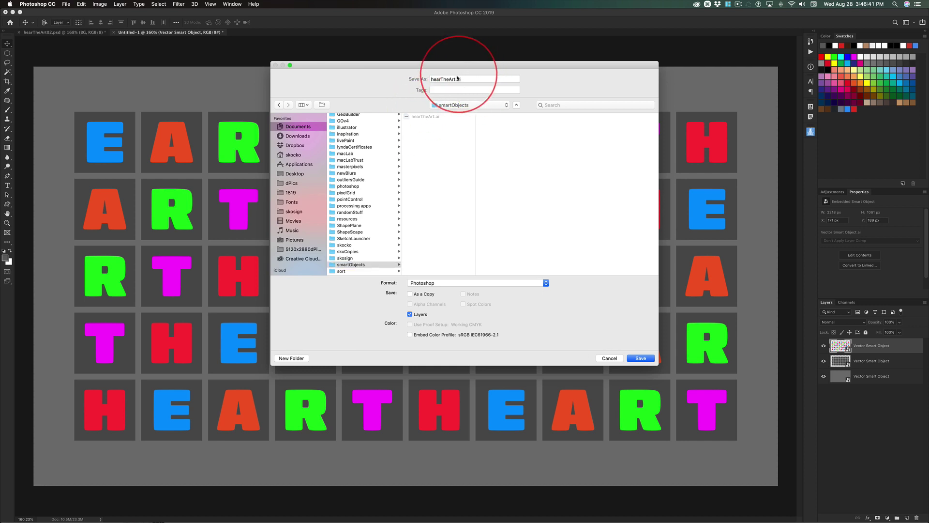
pyautogui.click(435, 284)
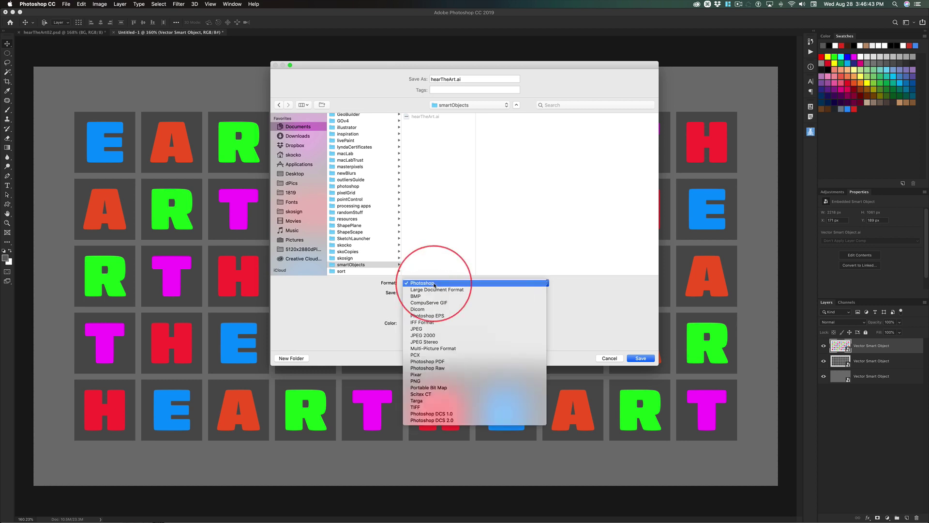
pyautogui.click(434, 284)
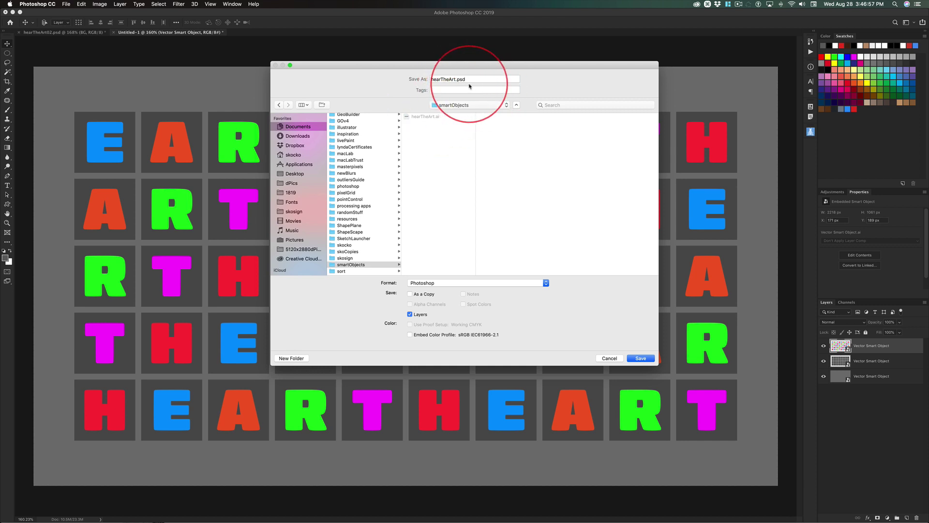
pyautogui.click(641, 359)
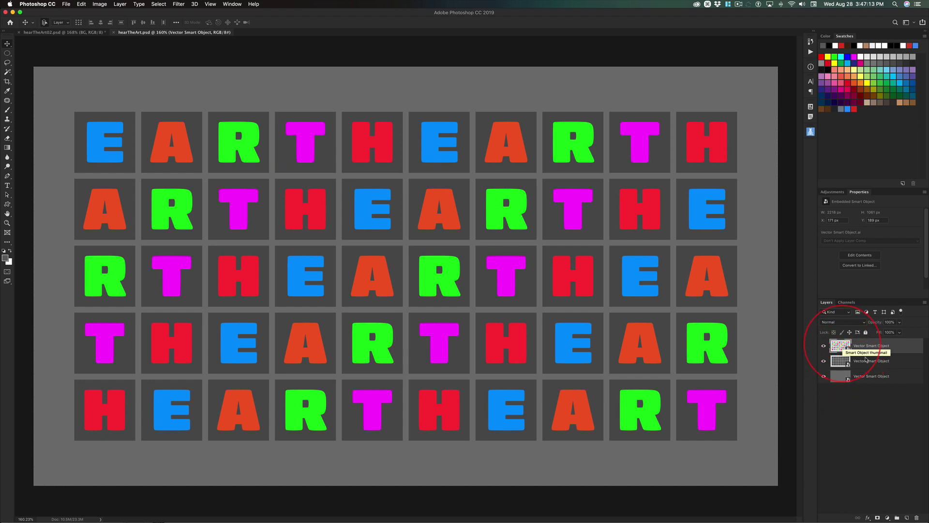
# Step: Open the Camera Raw Filter for the background smart object and add grain with amount 52, size 30 and roughness 59
pyautogui.click(878, 377)
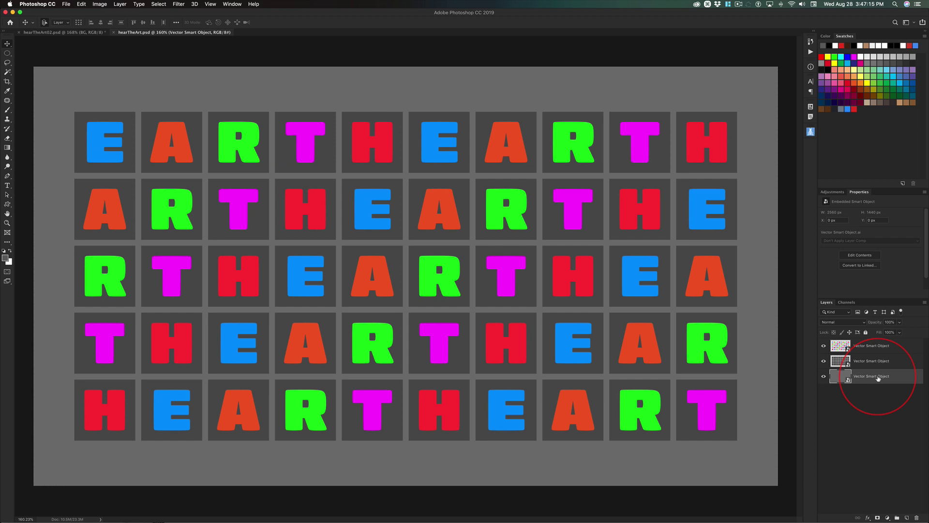
pyautogui.click(179, 4)
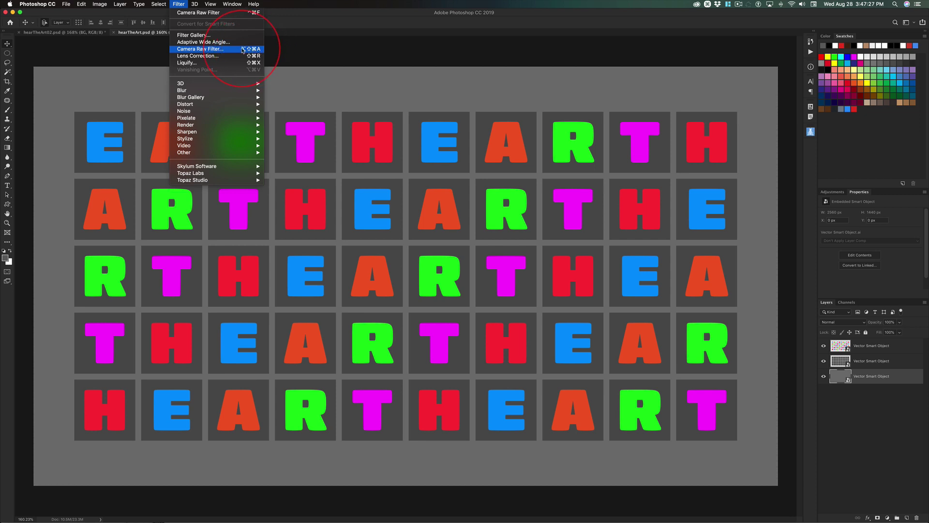
pyautogui.click(213, 49)
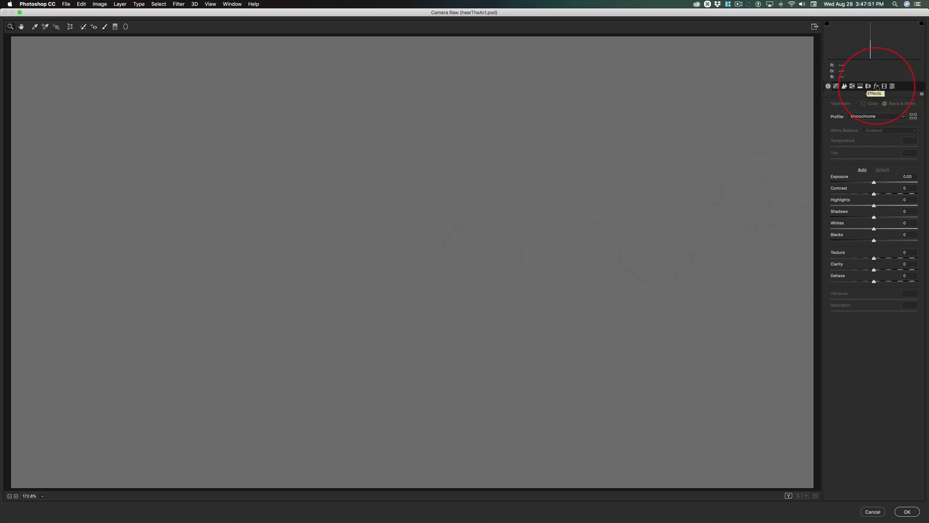
pyautogui.click(876, 87)
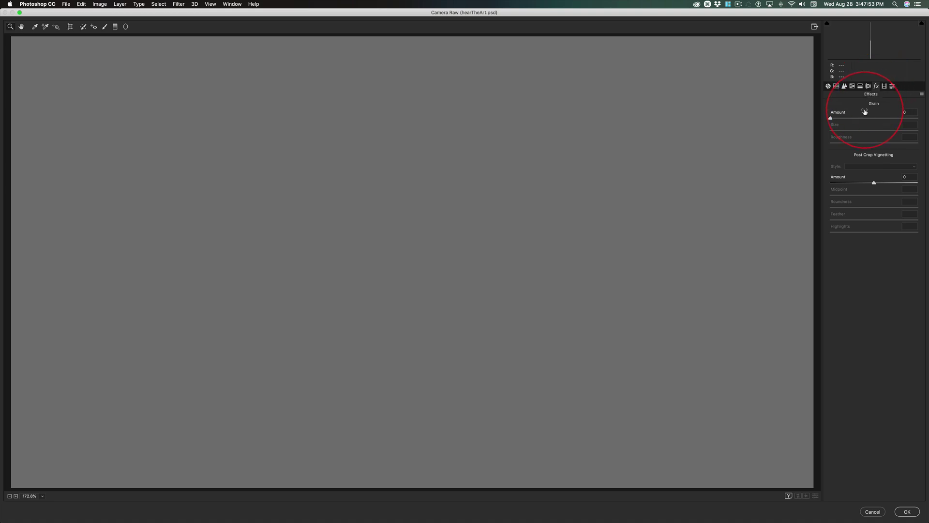
pyautogui.moveTo(841, 114); pyautogui.dragTo(863, 114)
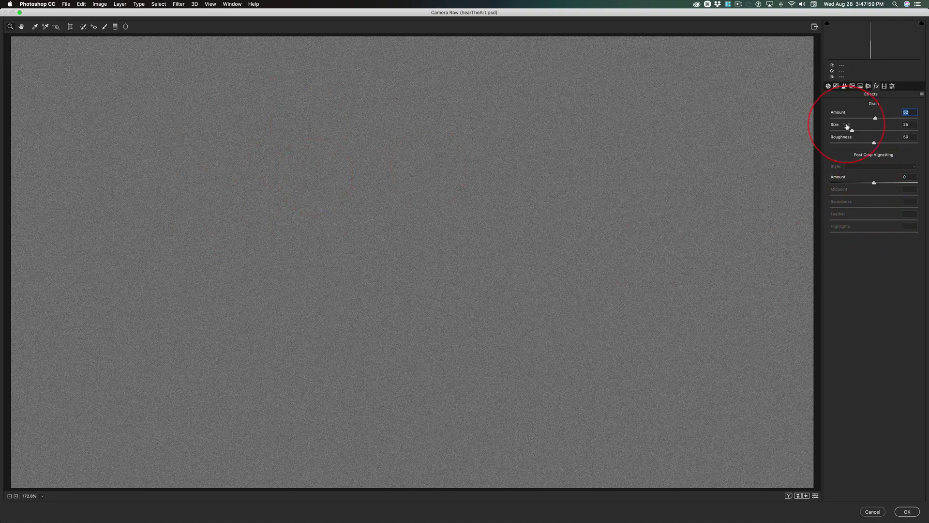
pyautogui.moveTo(850, 128); pyautogui.dragTo(869, 140)
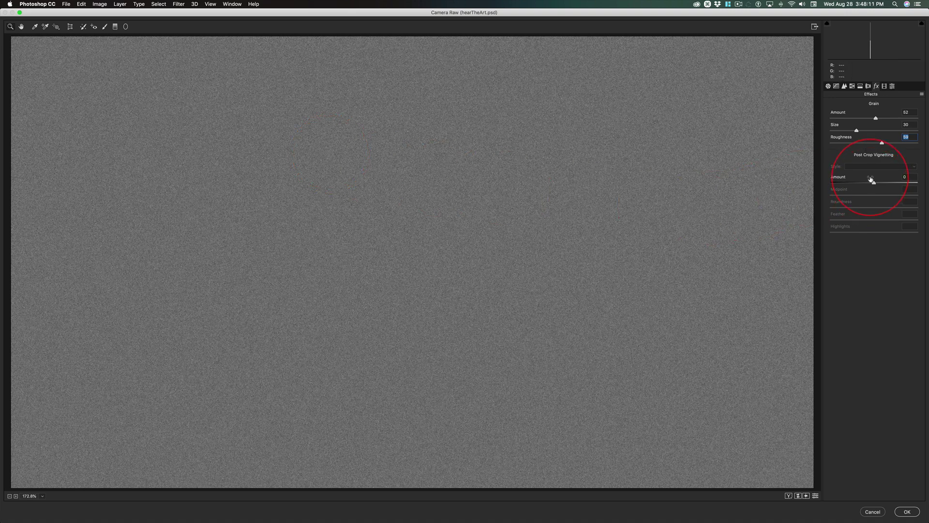
# Step: Darken the background's edges with a post-crop vignette amount of -20
pyautogui.moveTo(871, 179); pyautogui.dragTo(816, 179)
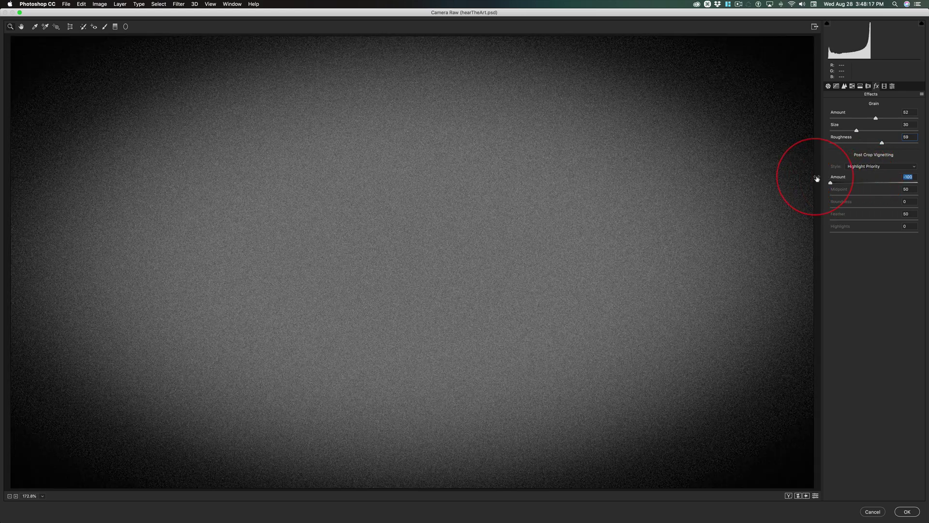
pyautogui.moveTo(817, 179); pyautogui.dragTo(843, 183)
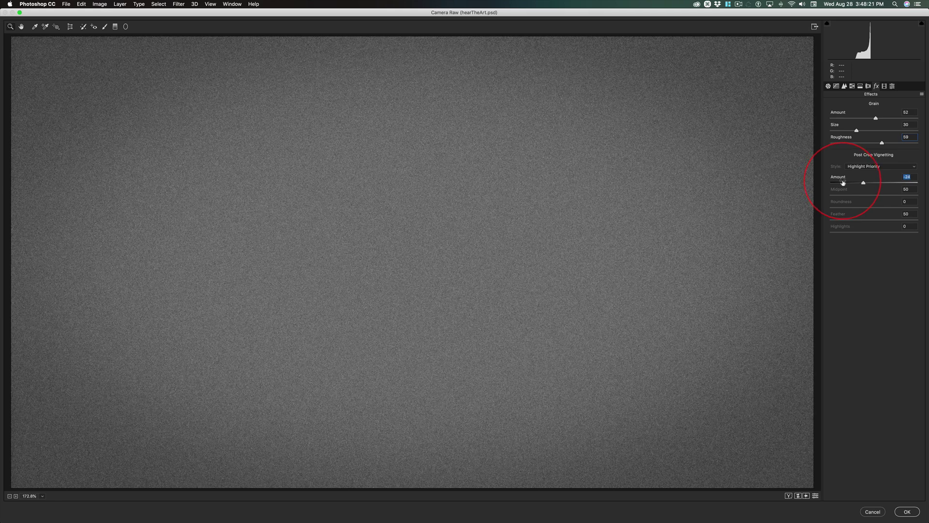
pyautogui.moveTo(843, 182); pyautogui.dragTo(846, 183)
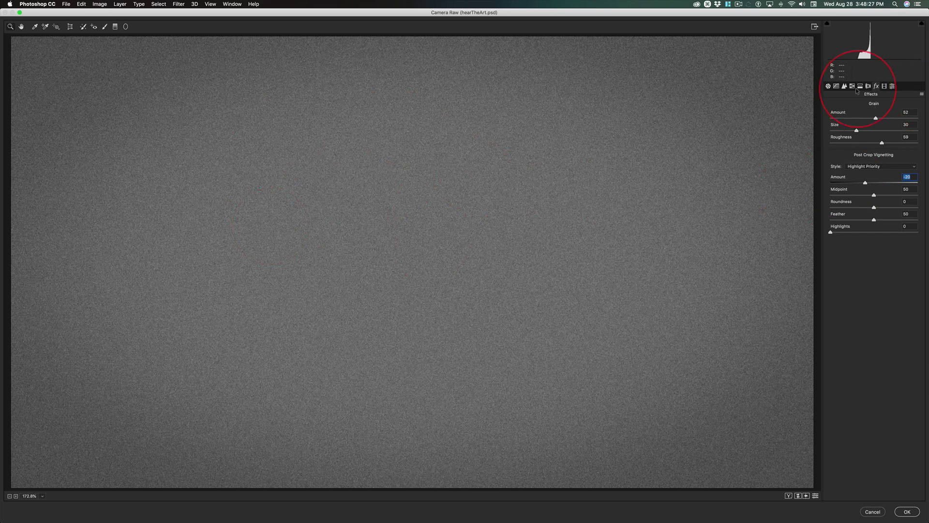
# Step: Try the automatic tone adjustment on the background and reset the tone values to their defaults
pyautogui.click(829, 86)
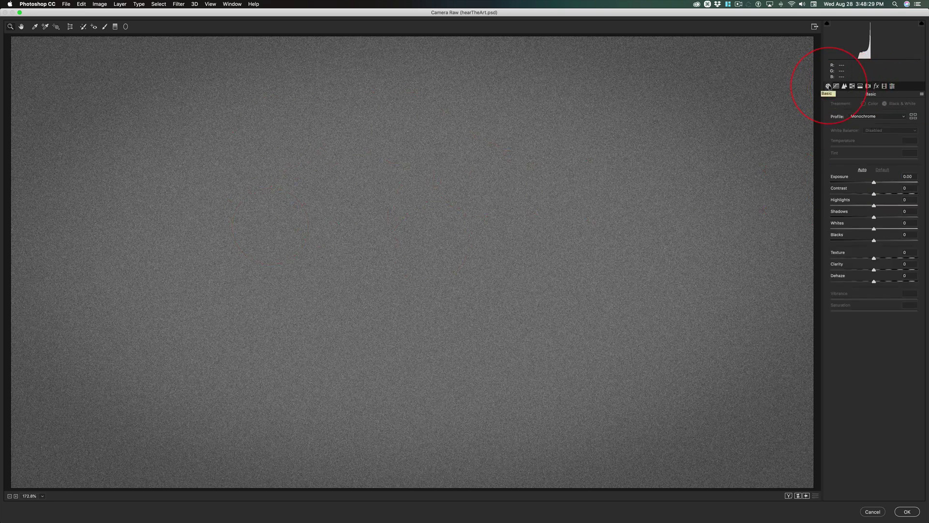
pyautogui.click(862, 170)
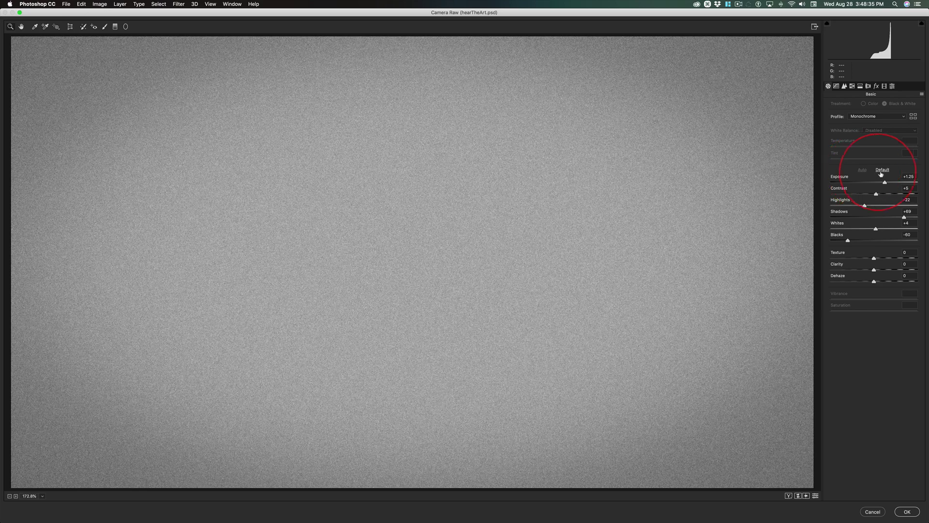
pyautogui.click(883, 170)
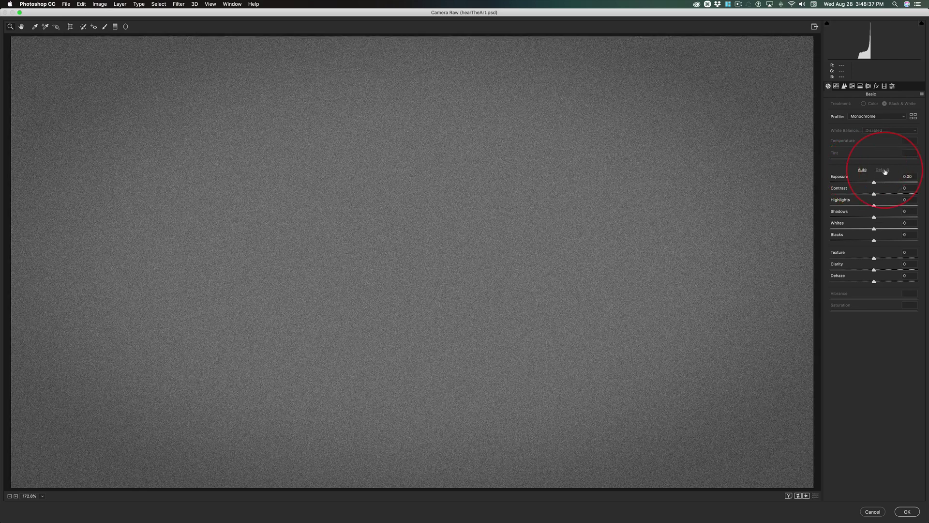
# Step: Set the background's Clarity to +20 and soften its post-crop vignette amount to -11
pyautogui.moveTo(874, 269); pyautogui.dragTo(876, 267)
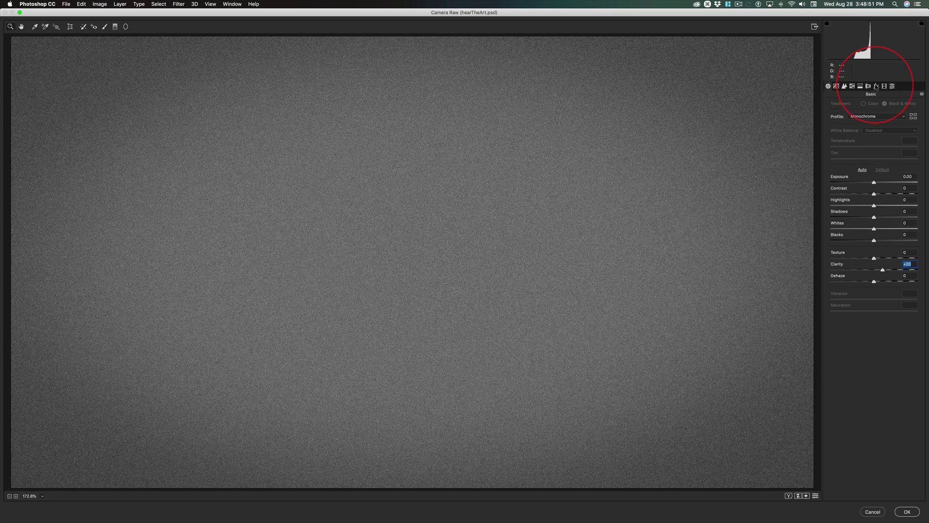
pyautogui.click(877, 86)
pyautogui.moveTo(865, 181); pyautogui.dragTo(870, 180)
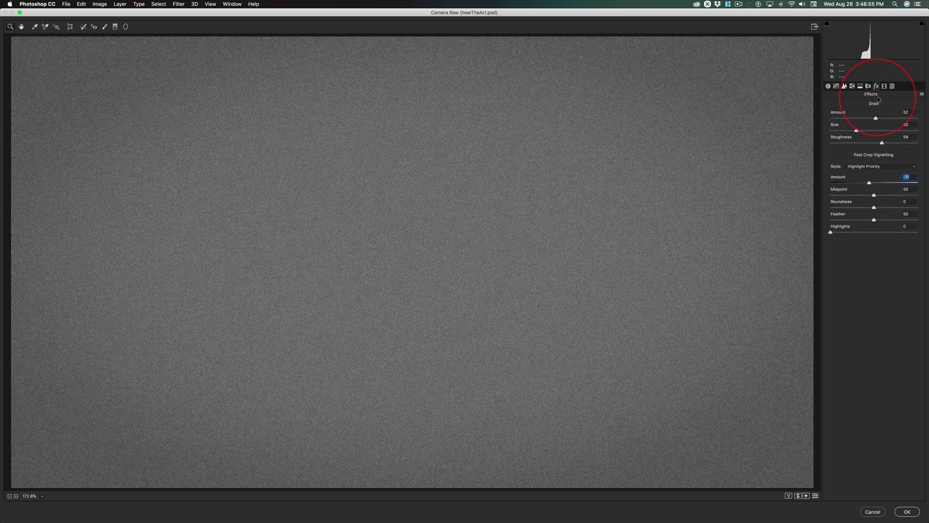
# Step: Set the background's Dehaze to +28, Blacks to -14, Shadows to -17, Whites to +10 and Contrast to +31
pyautogui.click(828, 86)
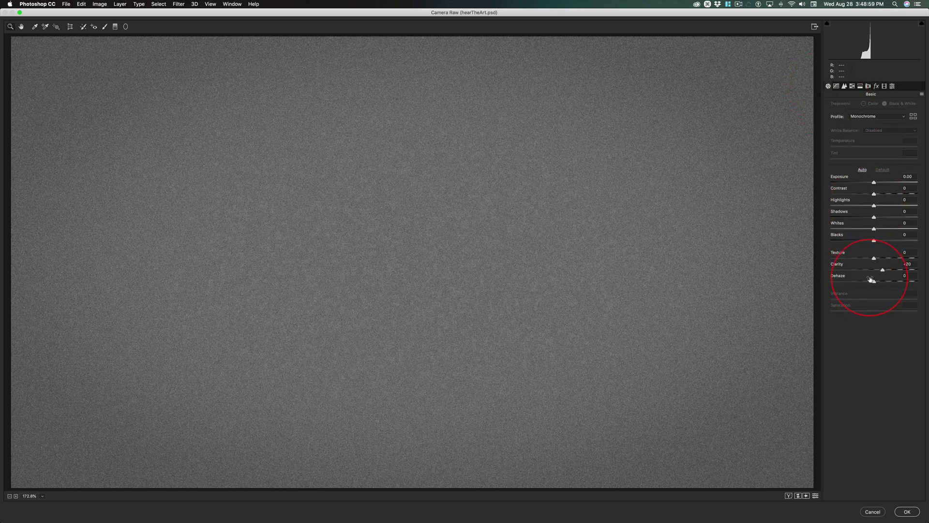
pyautogui.moveTo(871, 279); pyautogui.dragTo(881, 280)
pyautogui.moveTo(875, 239)
pyautogui.mouseDown()
pyautogui.moveTo(871, 213)
pyautogui.moveTo(878, 226)
pyautogui.mouseUp()
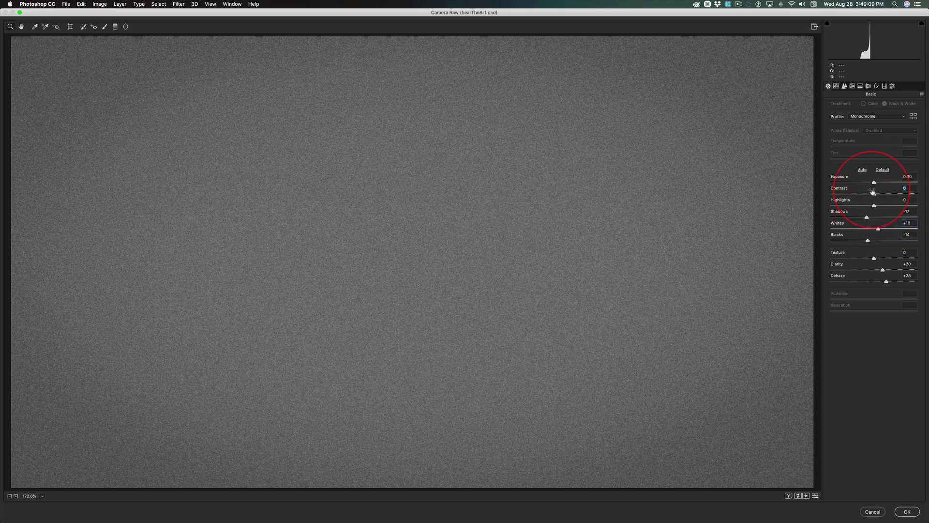
pyautogui.moveTo(874, 193); pyautogui.dragTo(883, 194)
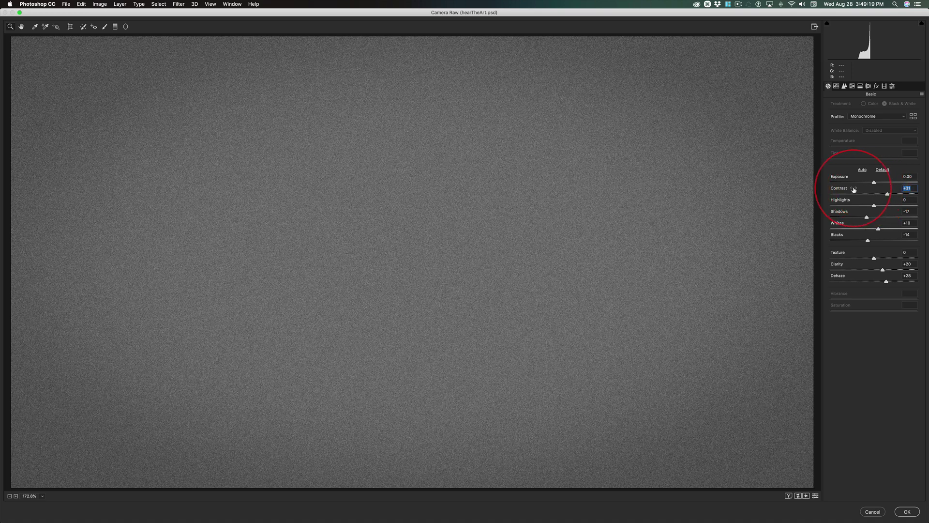
# Step: Set the background's Contrast to +19 and Exposure to -0.11, and apply the Camera Raw Filter
pyautogui.hotkey('ctrl', 'alt')
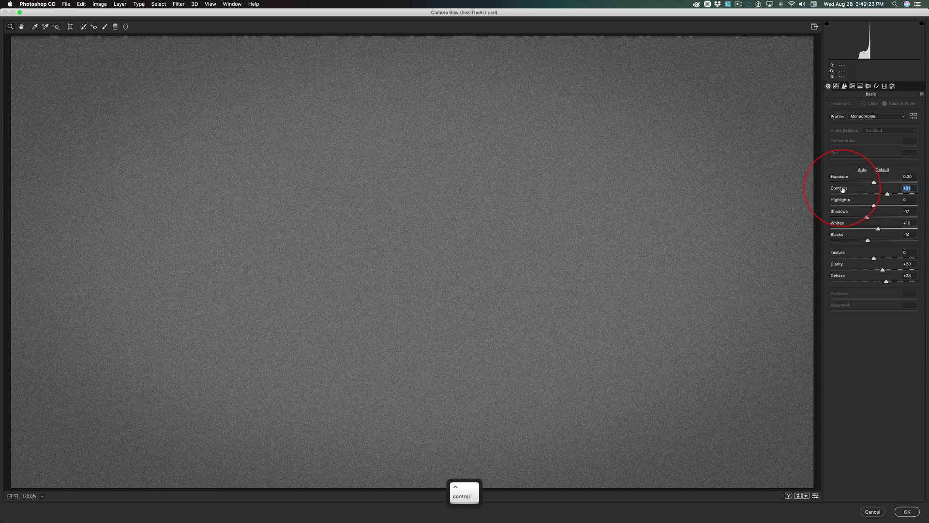
pyautogui.moveTo(888, 194); pyautogui.dragTo(707, 196)
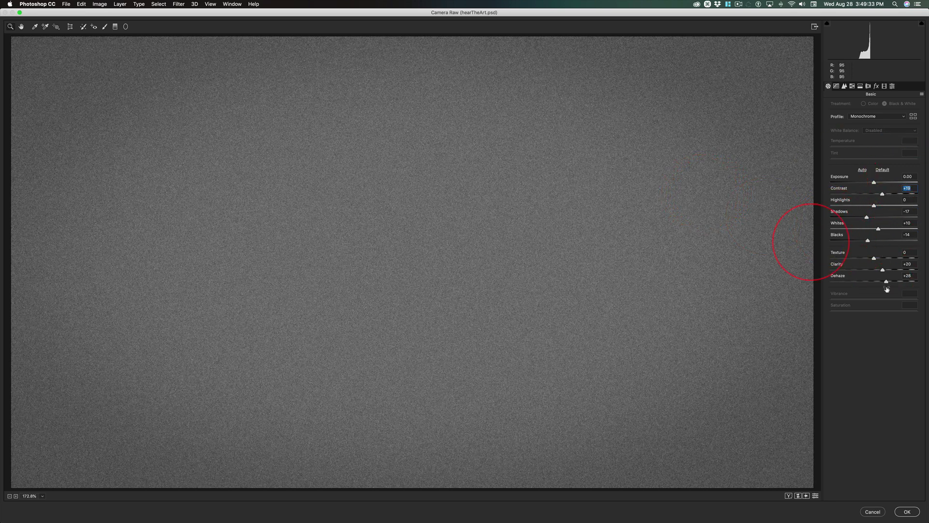
pyautogui.click(874, 180)
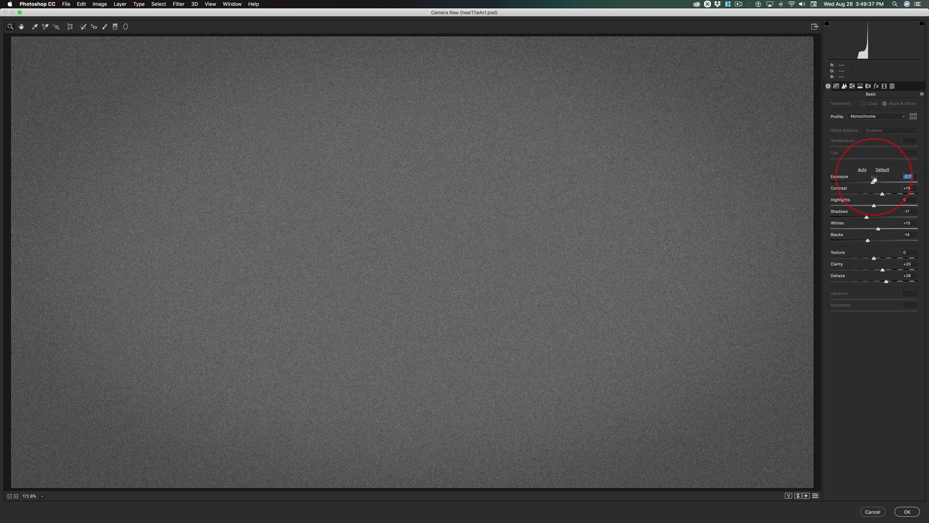
pyautogui.click(908, 512)
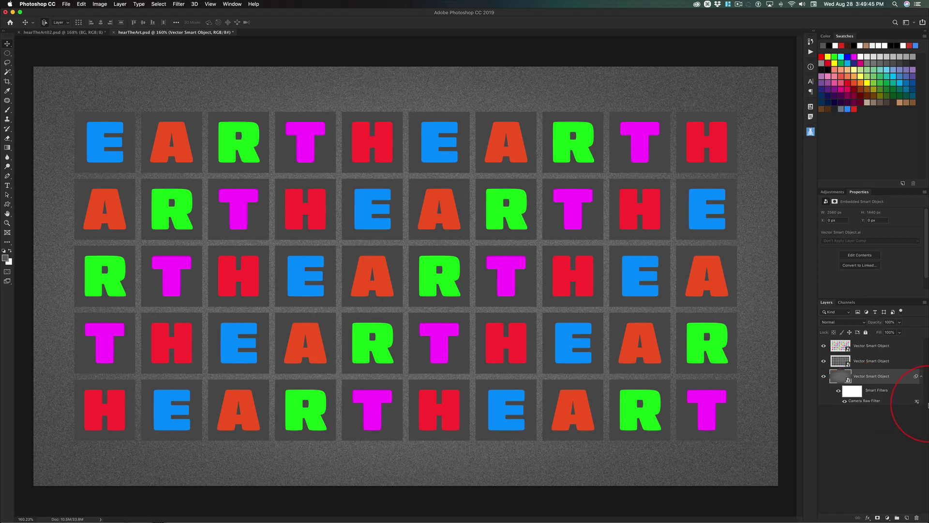
# Step: Reopen the background's Camera Raw smart filter, adjust its Highlights and apply the change
pyautogui.doubleClick(928, 404)
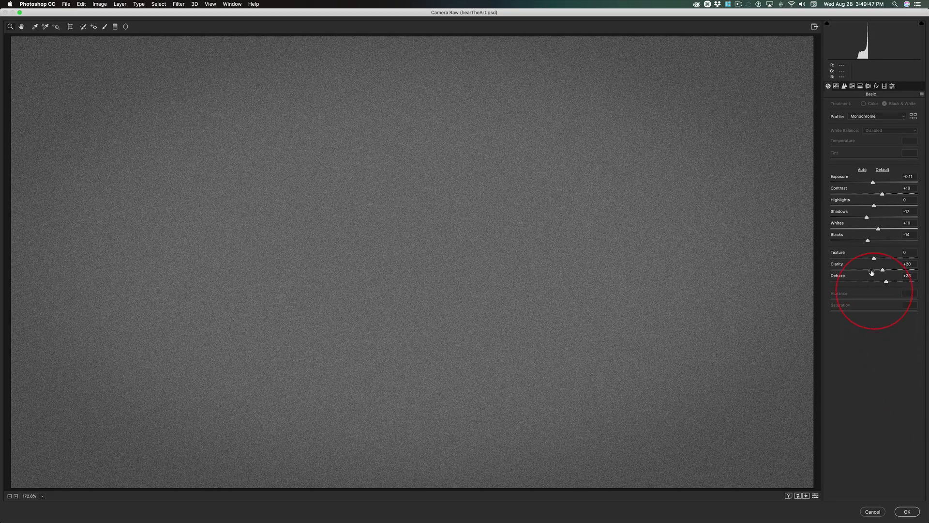
pyautogui.click(869, 202)
pyautogui.moveTo(869, 203); pyautogui.dragTo(888, 203)
pyautogui.click(907, 512)
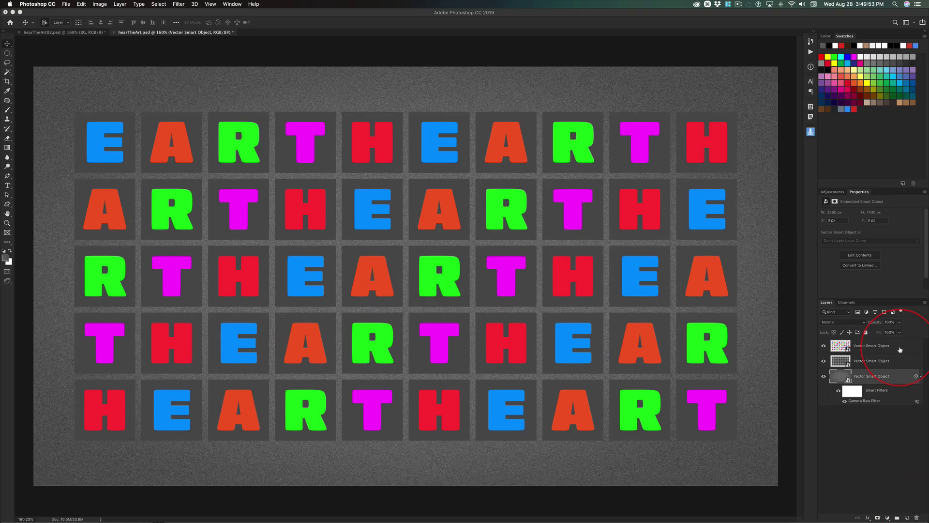
# Step: Open the Camera Raw Filter on the vector smart object layer that holds the grey squares
pyautogui.click(886, 361)
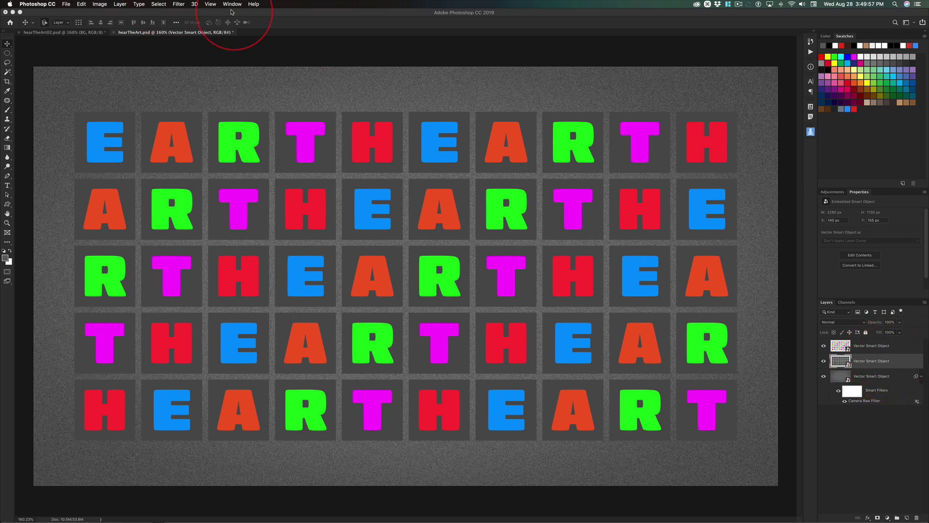
pyautogui.click(178, 4)
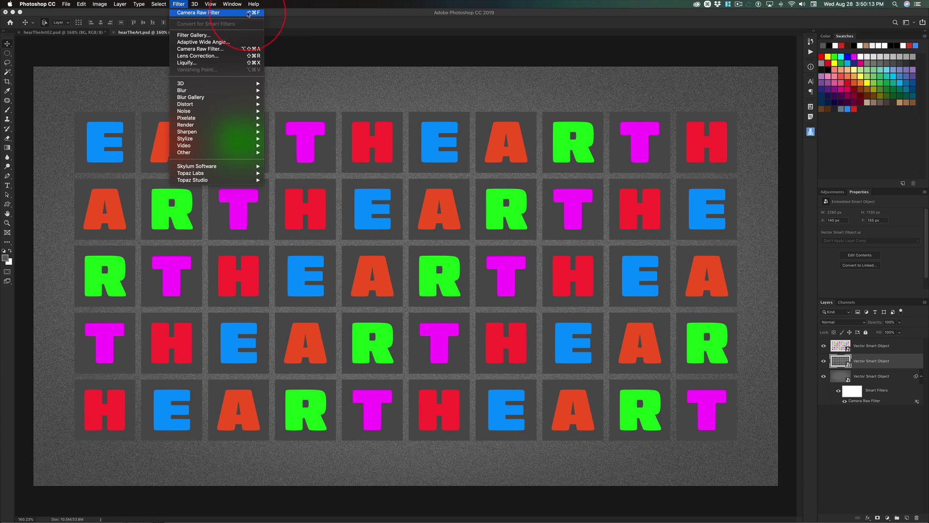
pyautogui.click(183, 4)
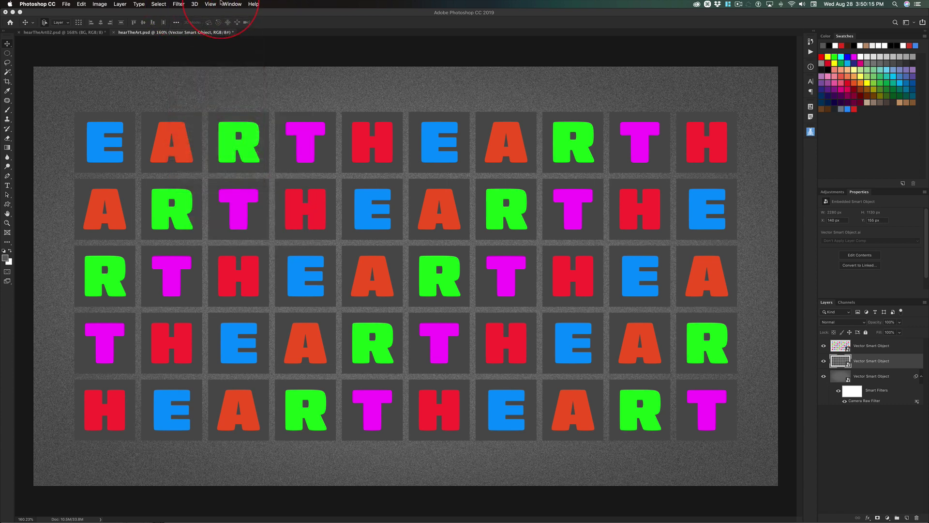
pyautogui.press('ctrl')
pyautogui.press('ctrl+super+f')
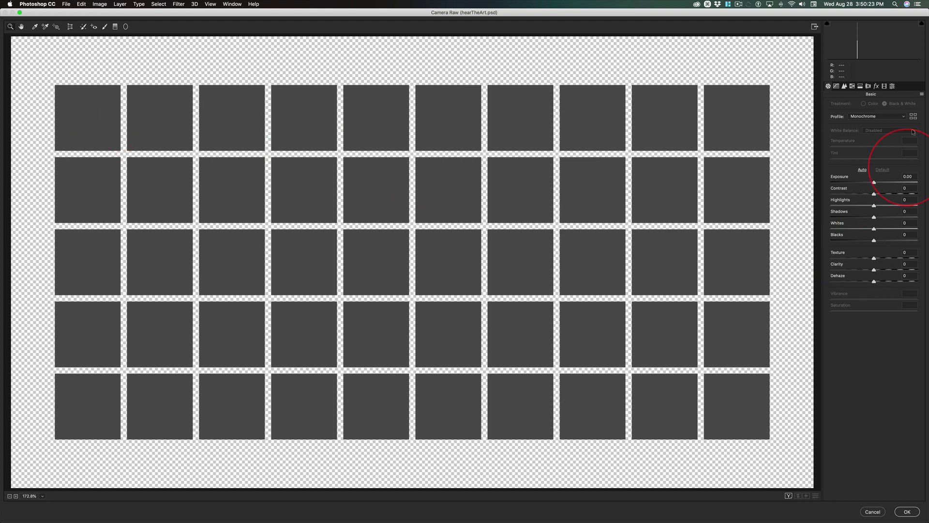
# Step: Add grain to the grey squares with Amount 39, Size 28 and Roughness 59
pyautogui.click(877, 87)
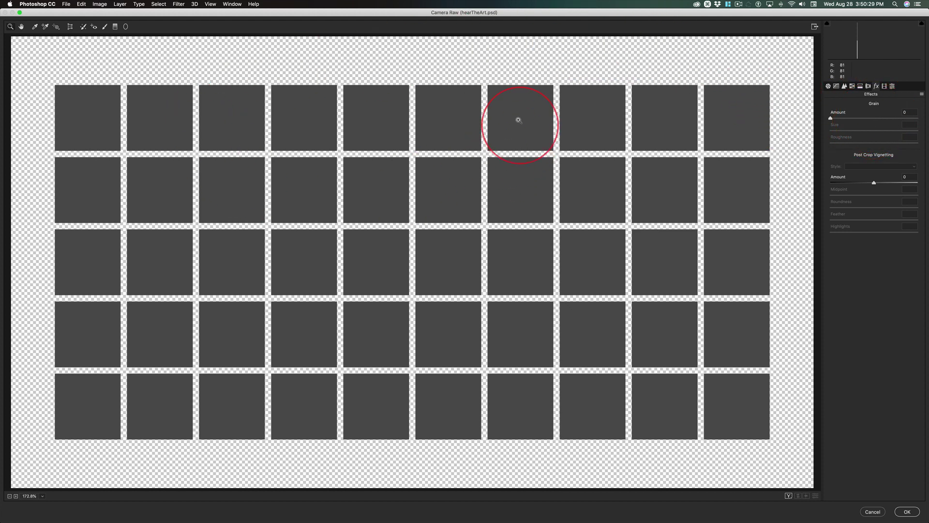
pyautogui.click(838, 113)
pyautogui.moveTo(837, 113); pyautogui.dragTo(855, 118)
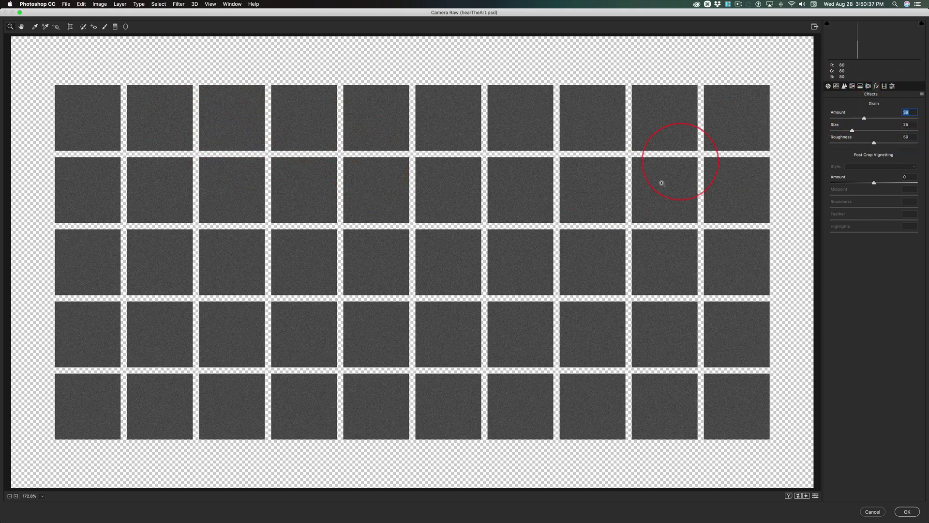
pyautogui.click(852, 128)
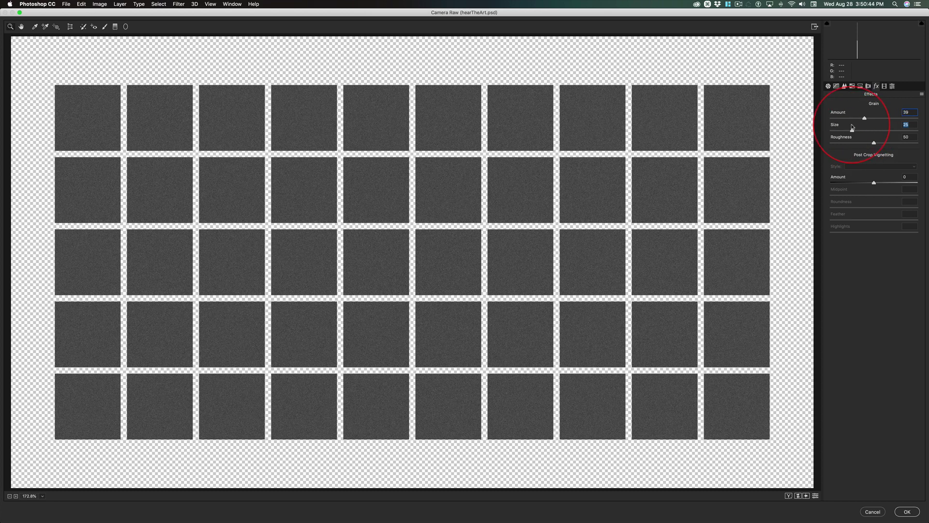
pyautogui.click(873, 141)
pyautogui.moveTo(871, 140); pyautogui.dragTo(874, 139)
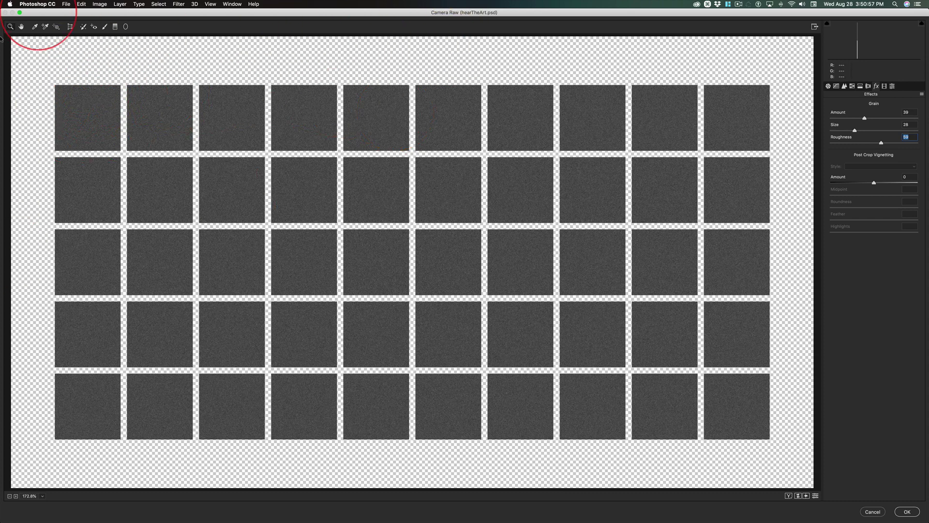
# Step: Set the squares' Clarity to +19, Dehaze to +8, Blacks to -15 and Shadows to -10, and apply the filter
pyautogui.click(829, 86)
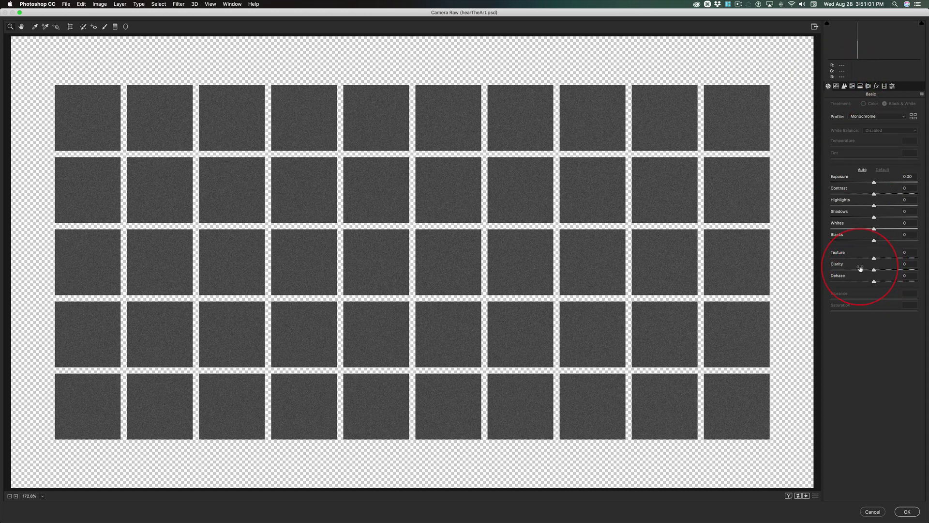
pyautogui.moveTo(867, 268); pyautogui.dragTo(869, 278)
pyautogui.moveTo(875, 239); pyautogui.dragTo(870, 216)
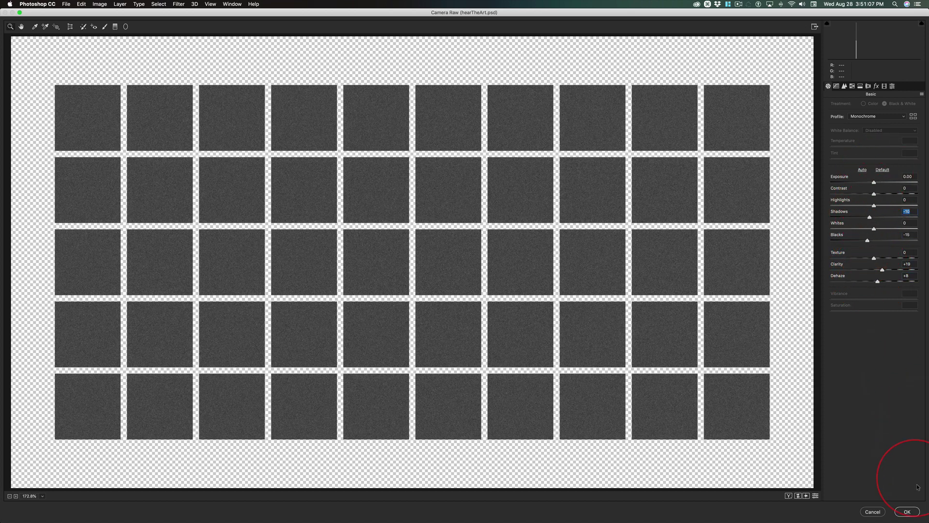
pyautogui.click(908, 511)
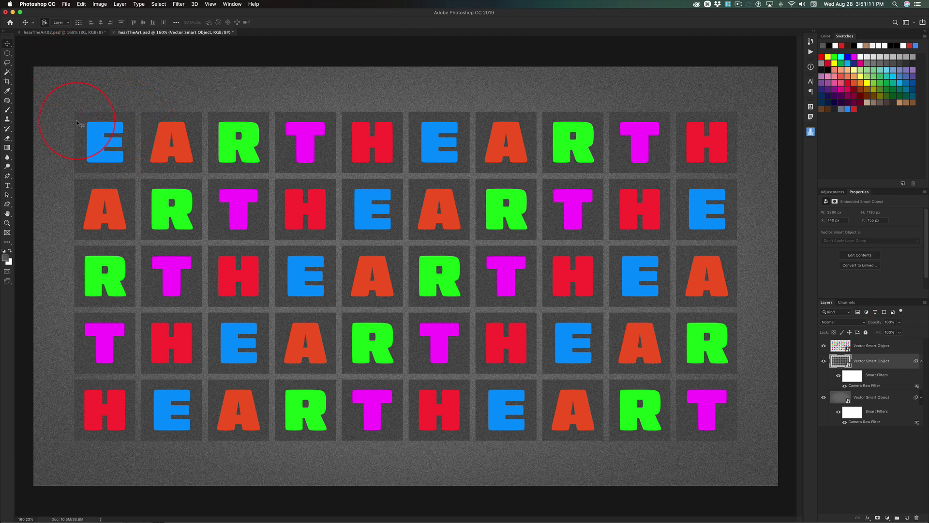
# Step: Reopen the squares' Camera Raw smart filter, lower its Blacks further and apply the change
pyautogui.doubleClick(862, 386)
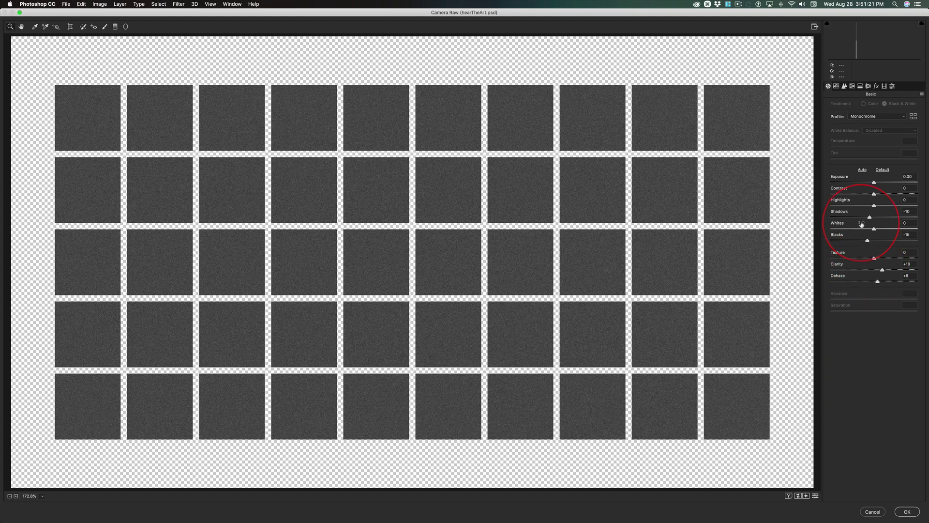
pyautogui.moveTo(867, 240); pyautogui.dragTo(855, 215)
pyautogui.click(906, 511)
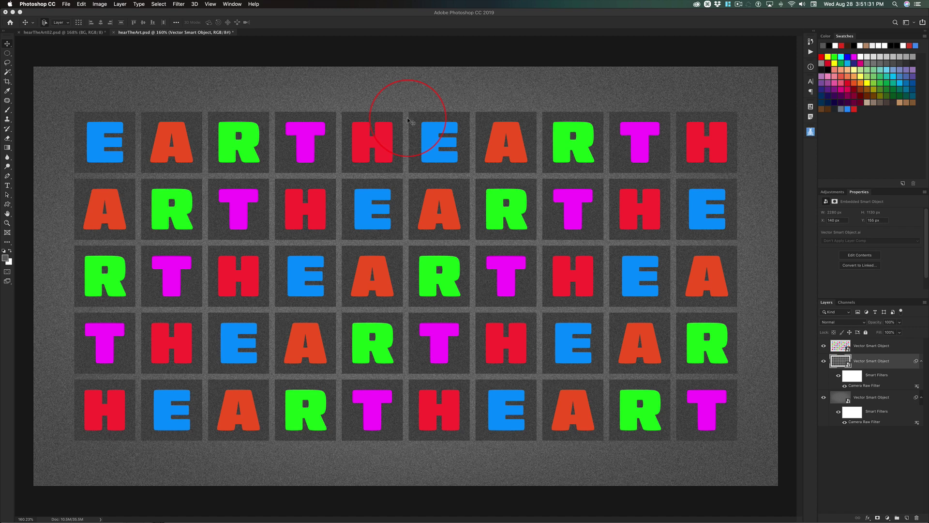
# Step: Open the Camera Raw Filter on the coloured lettering layer and set its grain Amount to 23
pyautogui.click(871, 346)
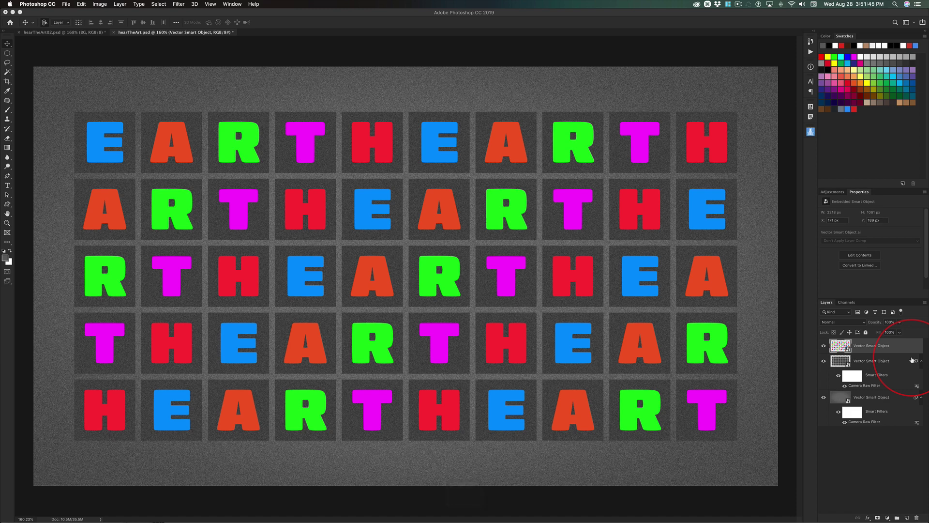
pyautogui.press('super+shift+a')
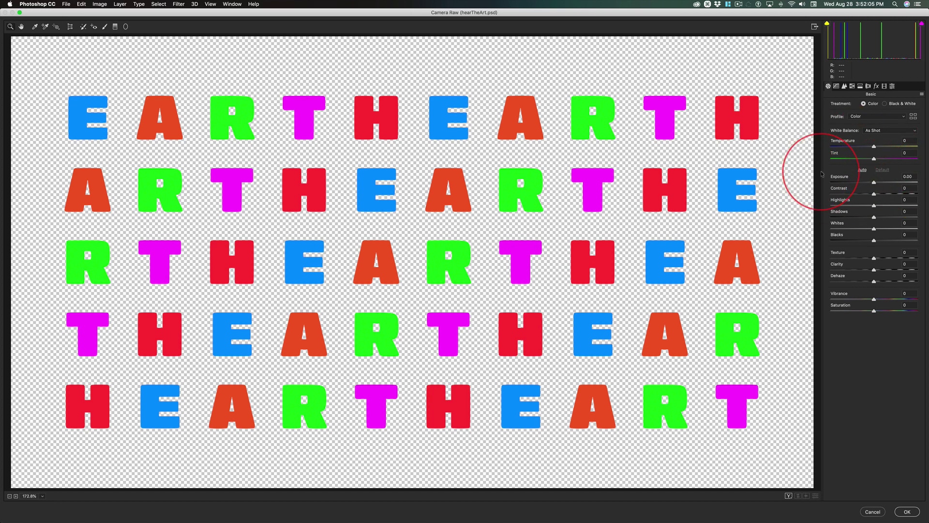
pyautogui.click(877, 86)
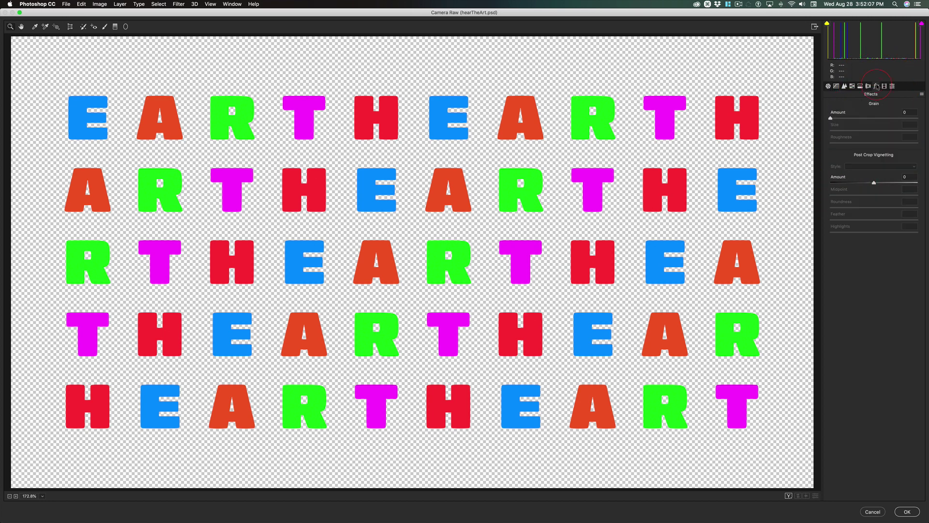
pyautogui.moveTo(831, 118); pyautogui.dragTo(844, 116)
pyautogui.moveTo(849, 115); pyautogui.dragTo(850, 117)
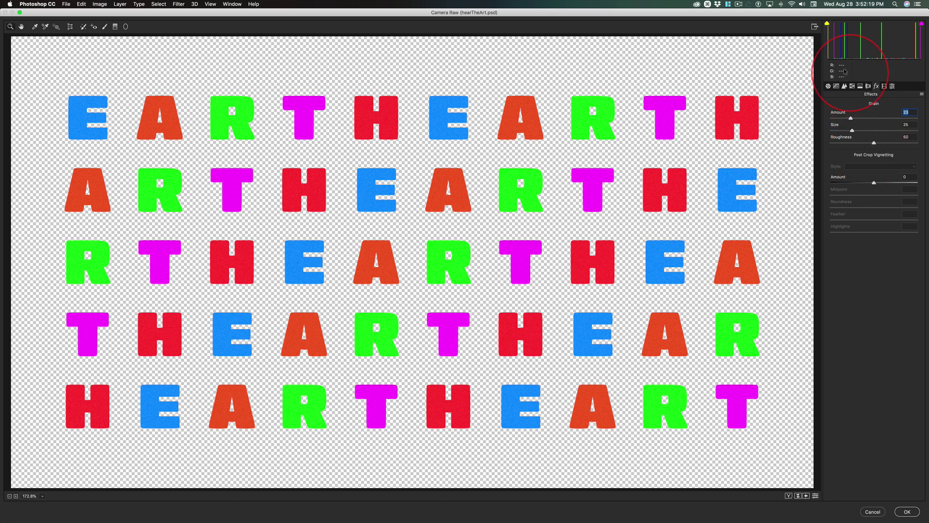
# Step: Set the lettering's Clarity and Dehaze to +15, Blacks to -13 and Contrast to +36
pyautogui.click(828, 86)
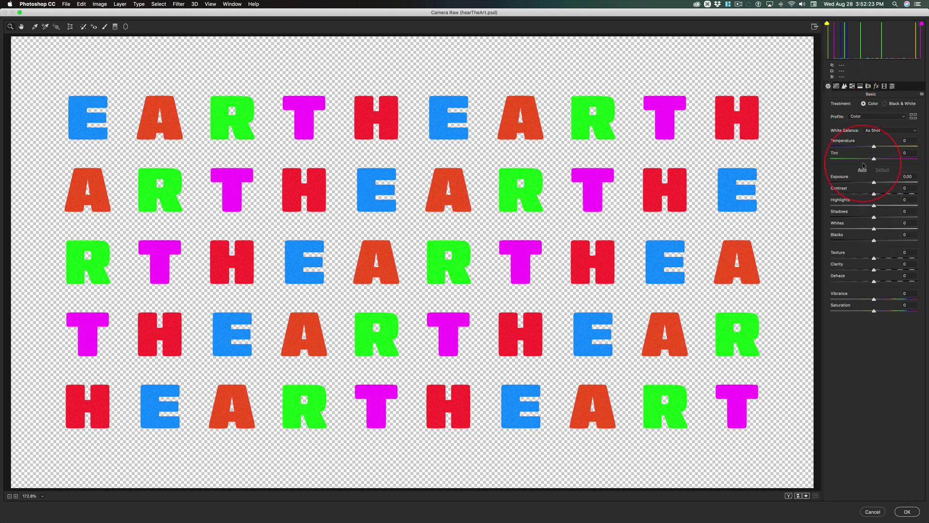
pyautogui.click(878, 267)
pyautogui.moveTo(874, 280); pyautogui.dragTo(880, 280)
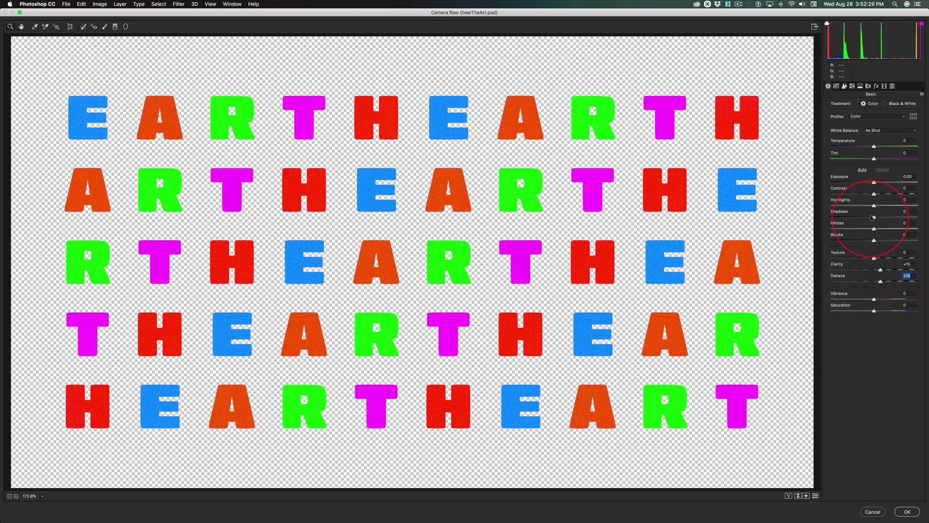
pyautogui.click(869, 239)
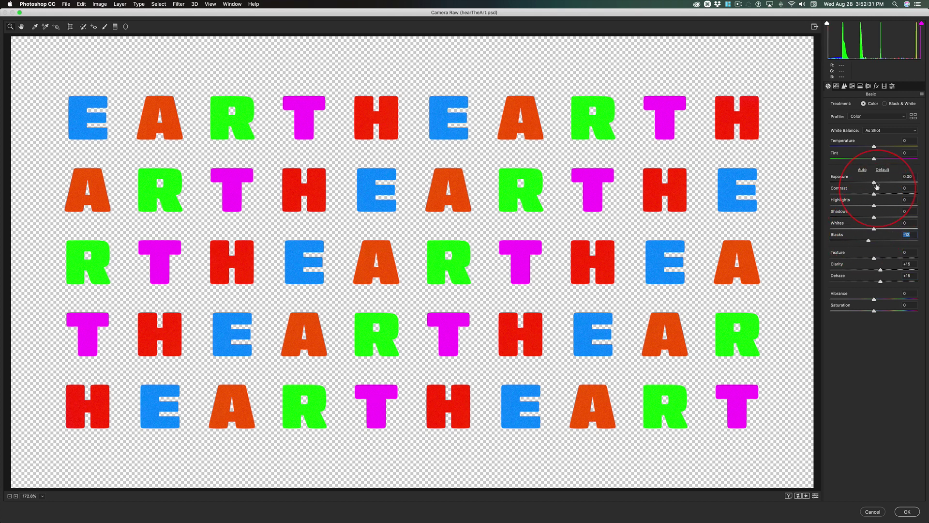
pyautogui.moveTo(874, 190); pyautogui.dragTo(887, 193)
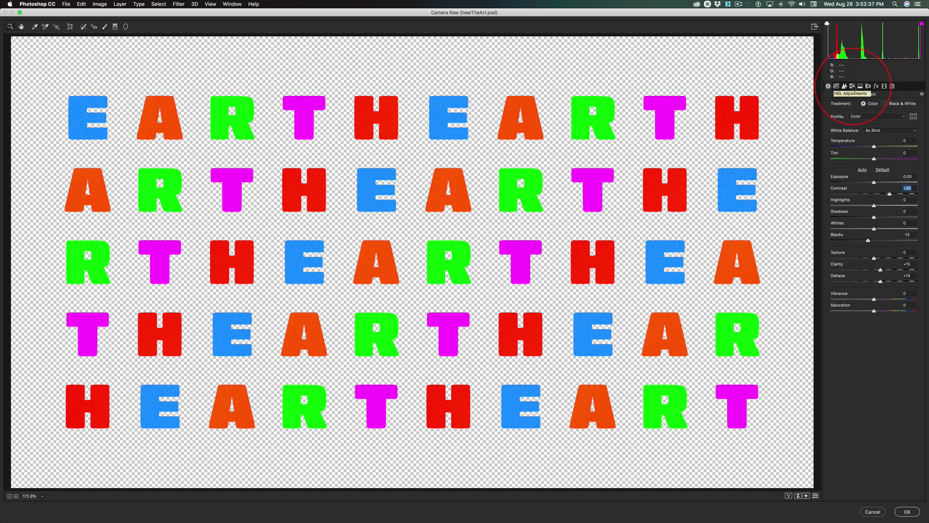
# Step: Try shifting the lettering's Reds hue to both extremes in the HSL Adjustments, and undo the change
pyautogui.click(853, 87)
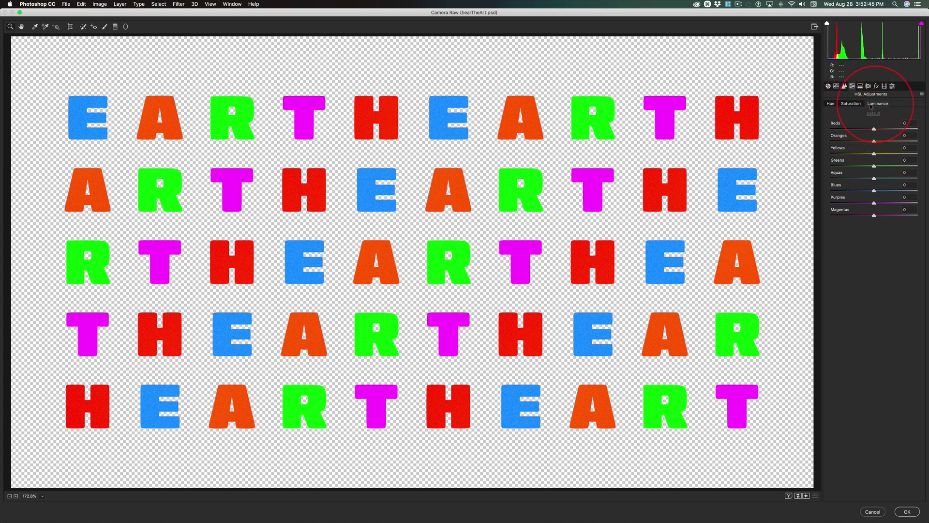
pyautogui.click(850, 105)
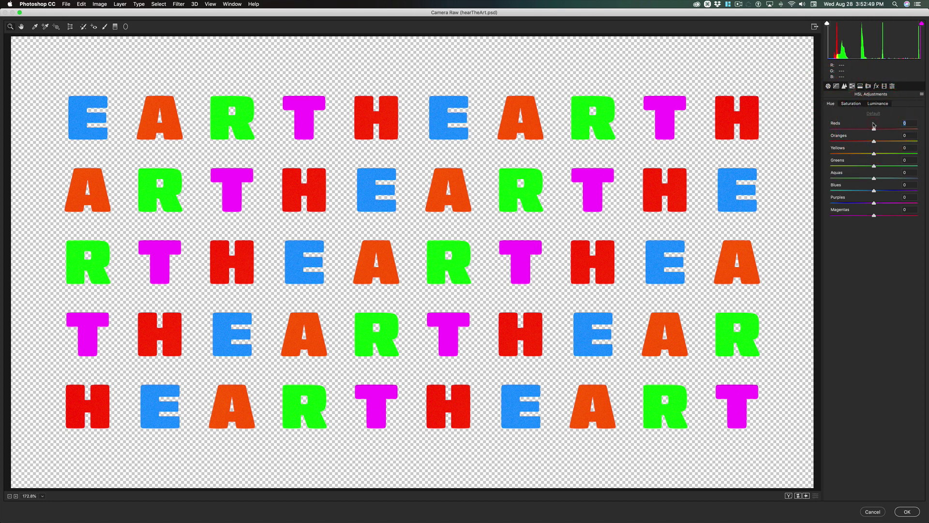
pyautogui.moveTo(874, 127); pyautogui.dragTo(826, 124)
pyautogui.moveTo(873, 127); pyautogui.dragTo(919, 130)
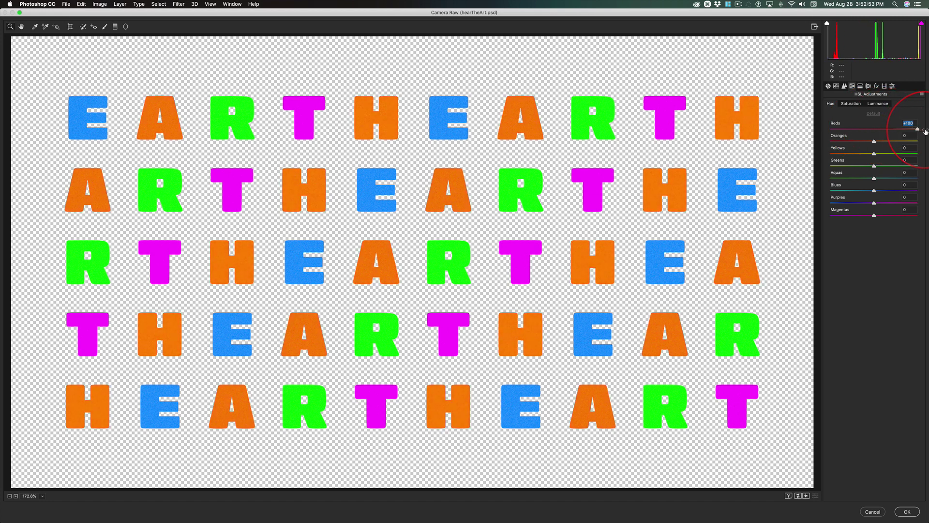
pyautogui.press('super+z')
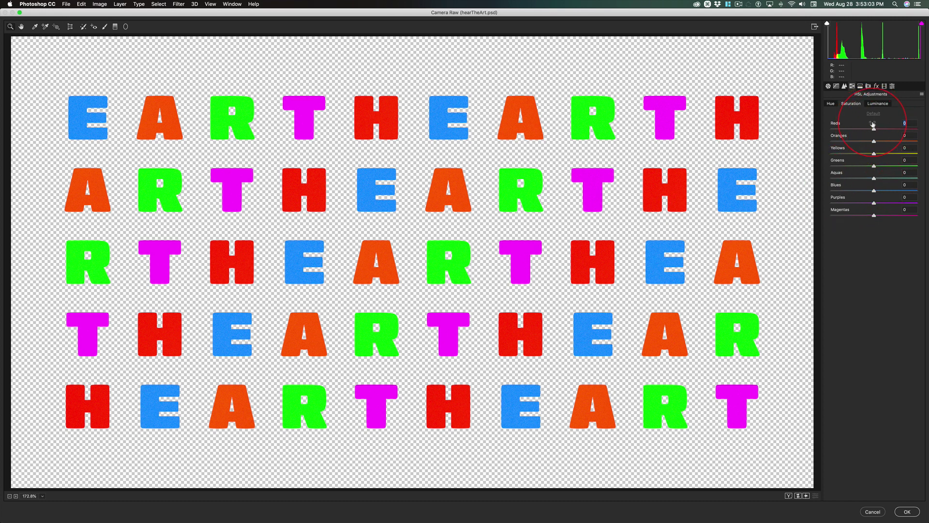
# Step: Set the lettering's Reds saturation to -8 and Reds luminance to +28, and compare the preview with the original
pyautogui.moveTo(874, 129); pyautogui.dragTo(870, 125)
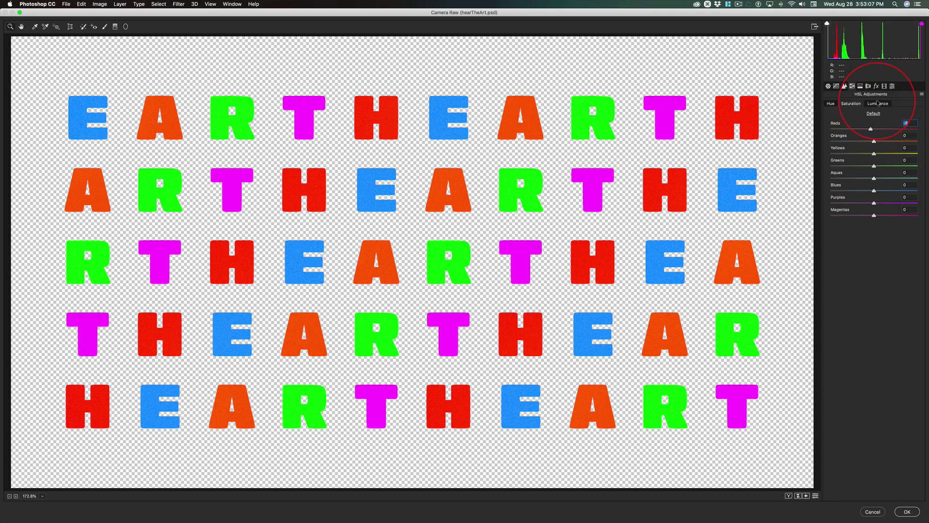
pyautogui.click(878, 104)
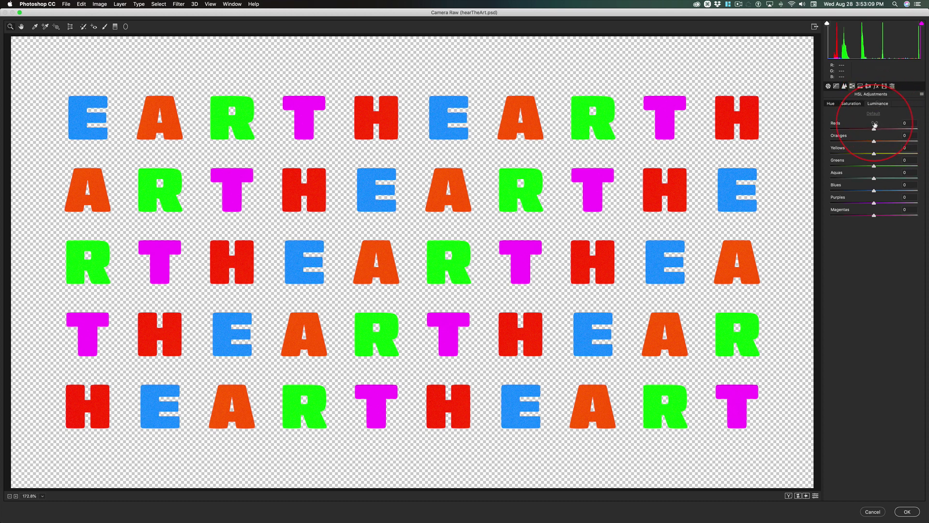
pyautogui.click(875, 125)
pyautogui.moveTo(876, 125); pyautogui.dragTo(886, 127)
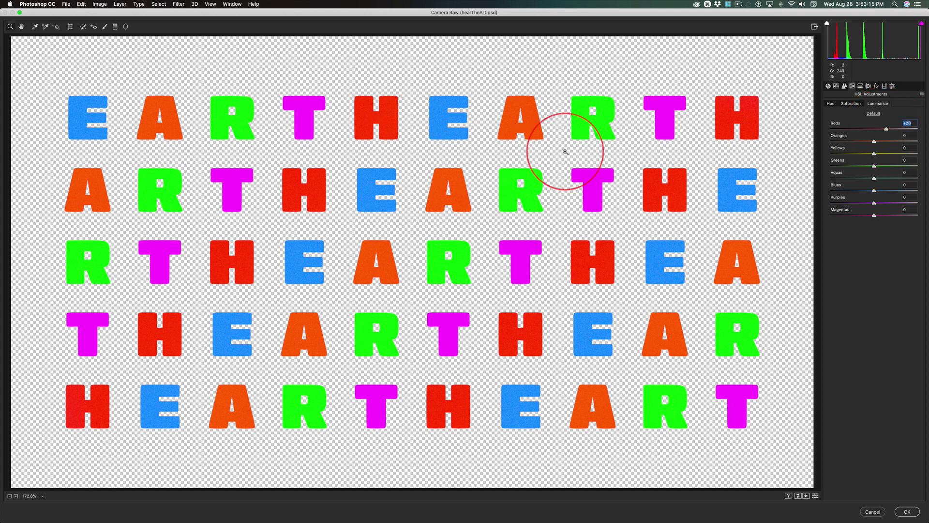
pyautogui.press('p')
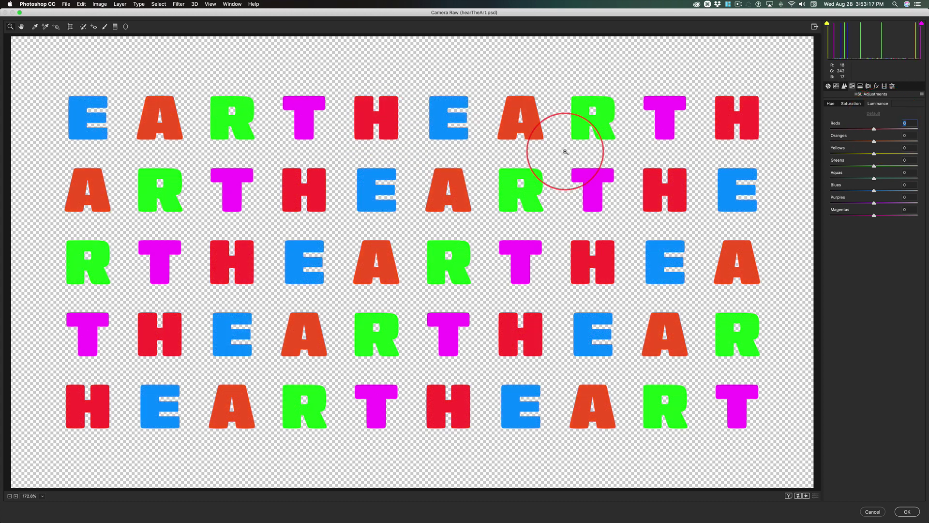
pyautogui.press('p')
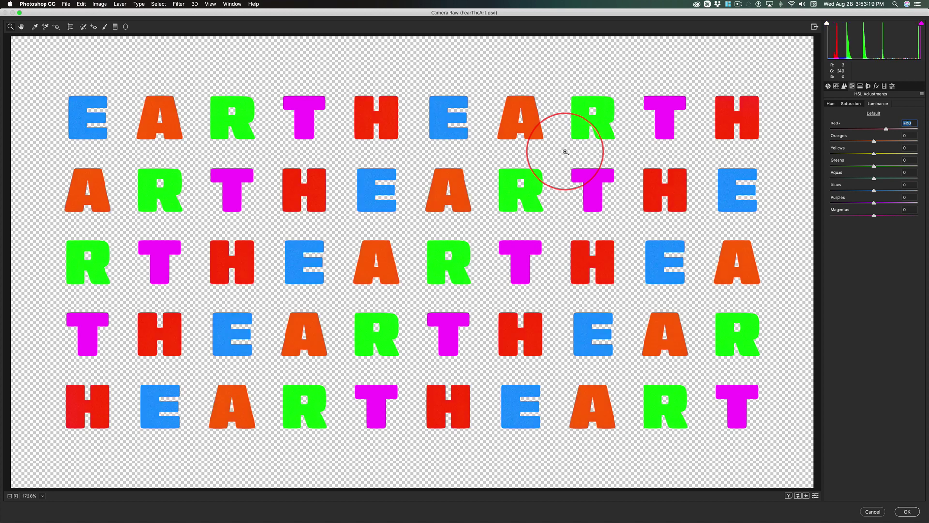
# Step: Set the lettering's Oranges luminance to +19 and Greens luminance to -9
pyautogui.click(874, 137)
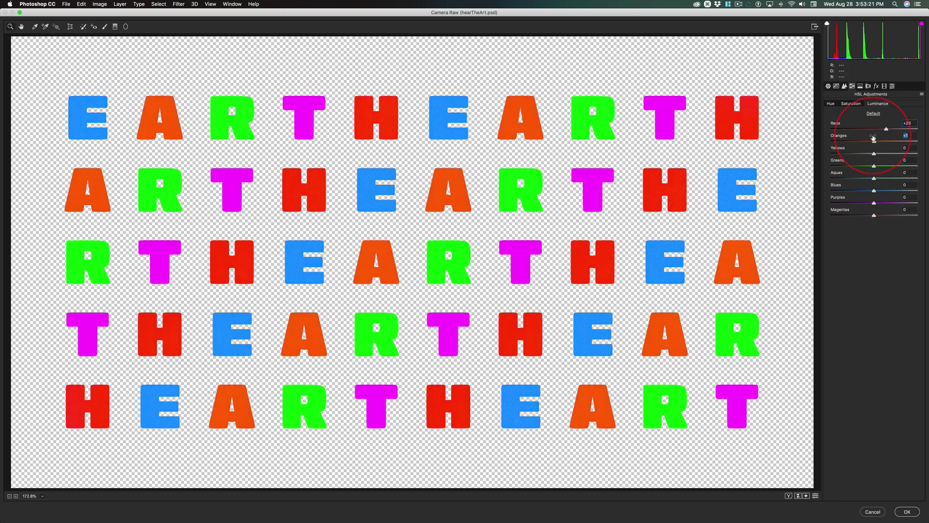
pyautogui.moveTo(874, 138); pyautogui.dragTo(881, 139)
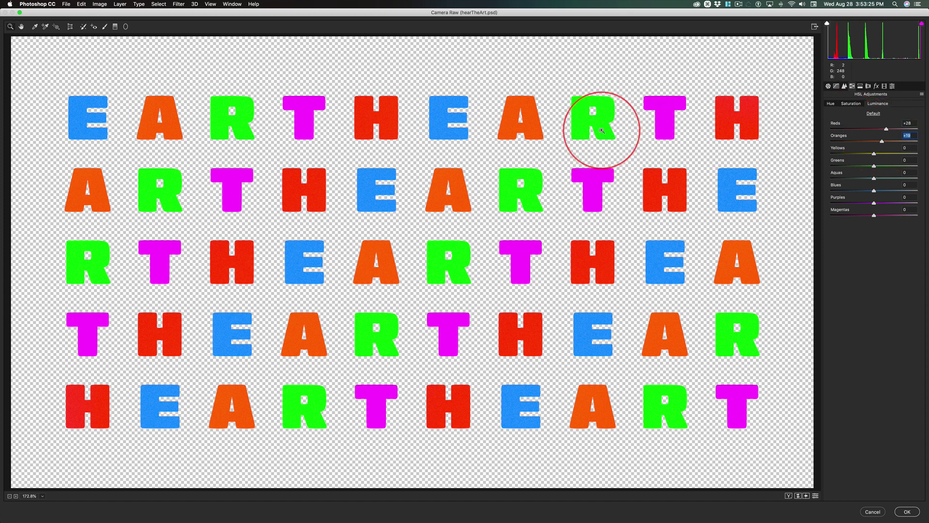
pyautogui.moveTo(874, 166); pyautogui.dragTo(872, 163)
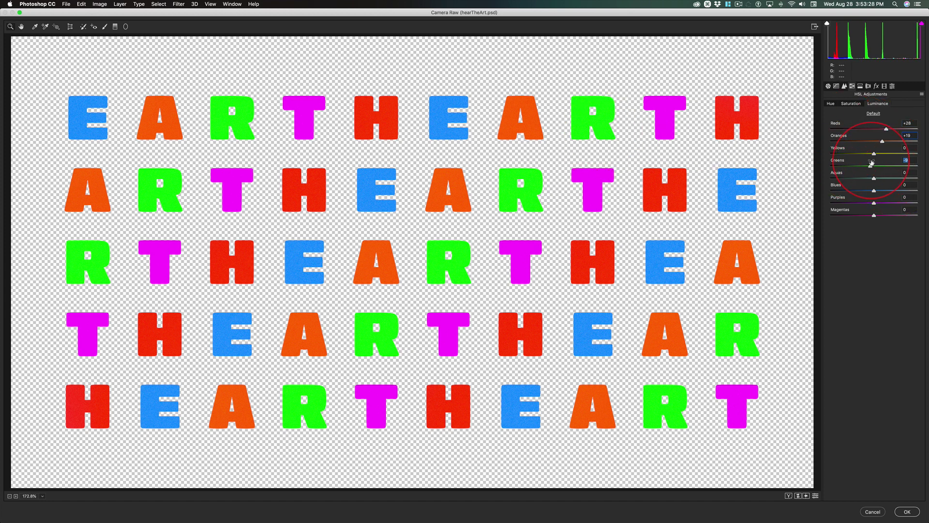
# Step: Set the lettering's Greens saturation to -19 and Blues luminance to +9, and apply the Camera Raw Filter
pyautogui.click(874, 113)
pyautogui.moveTo(874, 165); pyautogui.dragTo(866, 165)
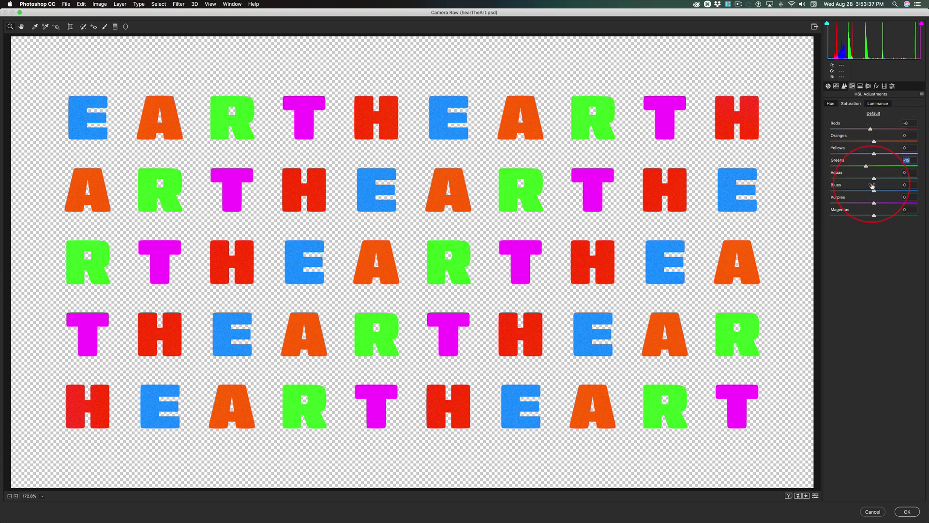
pyautogui.click(879, 105)
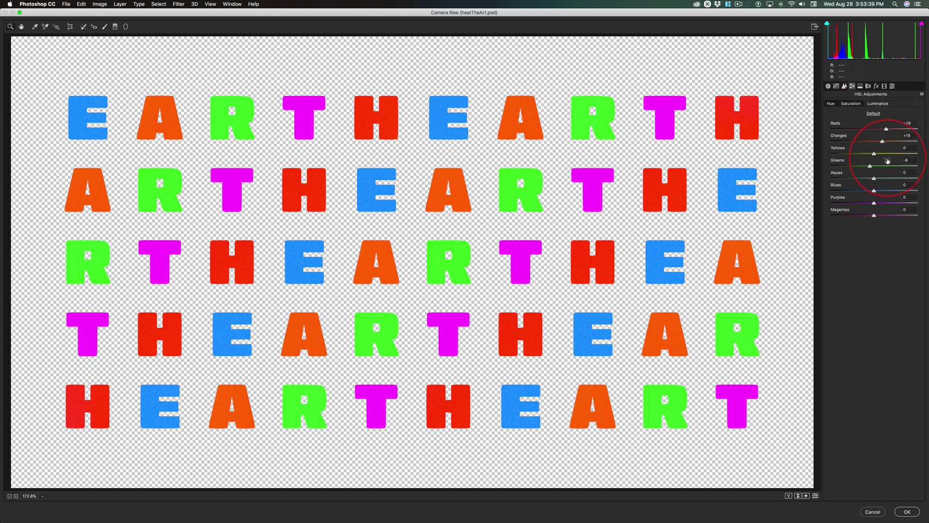
pyautogui.moveTo(874, 190); pyautogui.dragTo(879, 189)
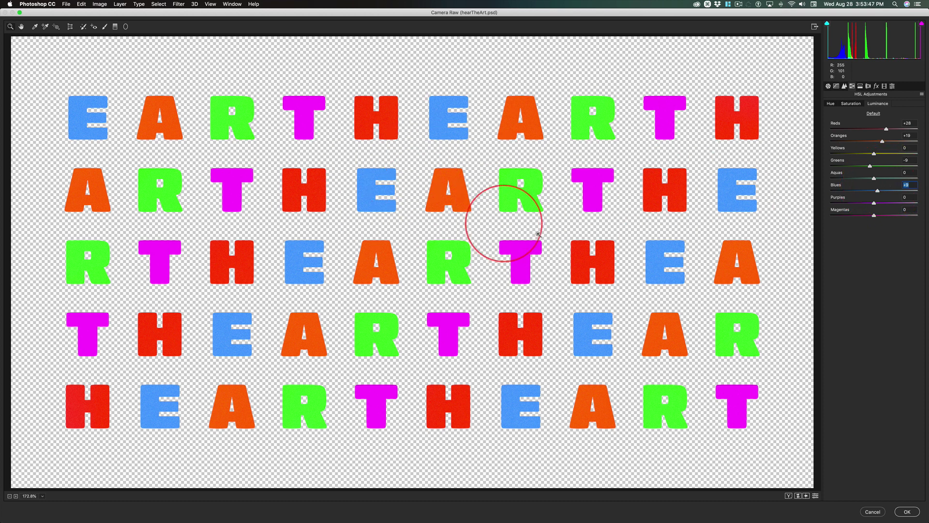
pyautogui.click(913, 513)
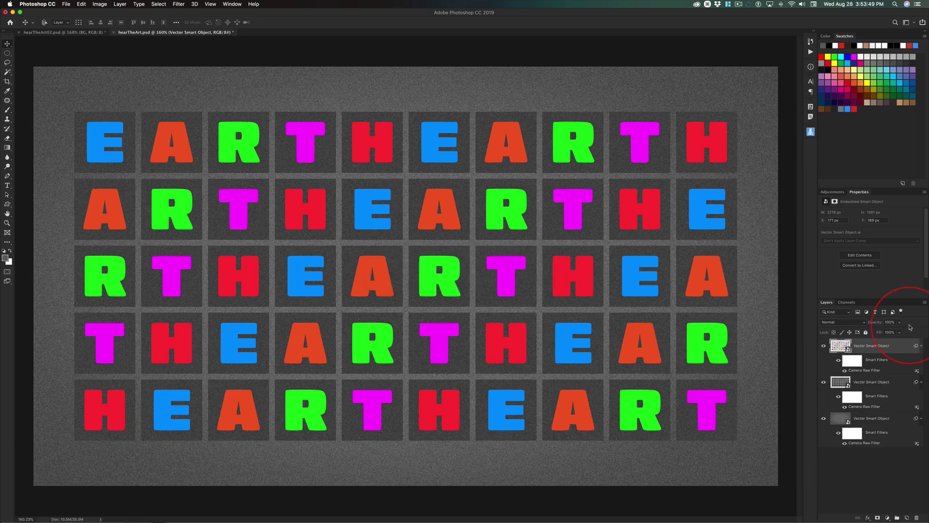